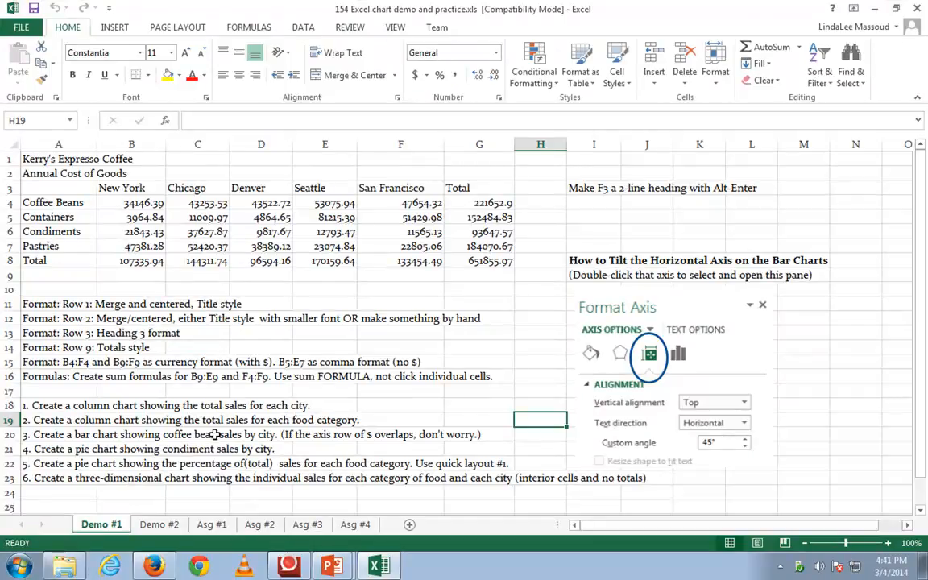
- Enlarge the Demo #1 worksheet to 180% and bring column A back into view
{"action": "left_click", "coordinate": [888, 544]}
{"action": "left_click", "coordinate": [888, 544]}
{"action": "left_click", "coordinate": [889, 544]}
{"action": "left_click", "coordinate": [888, 543]}
{"action": "left_click", "coordinate": [888, 544]}
{"action": "left_click", "coordinate": [888, 543]}
{"action": "left_click", "coordinate": [888, 544]}
{"action": "left_click", "coordinate": [888, 543]}
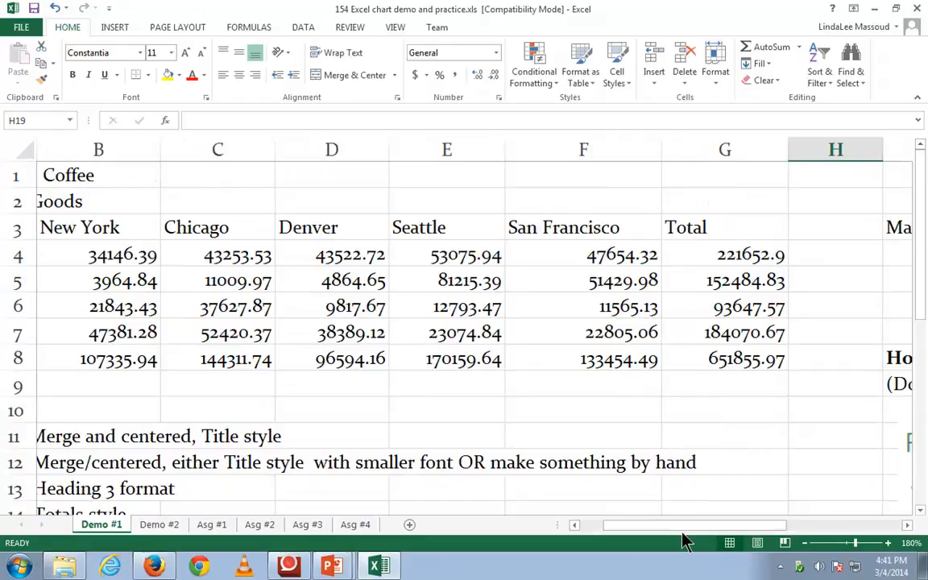
{"action": "left_click_drag", "start_coordinate": [682, 532], "coordinate": [629, 532]}
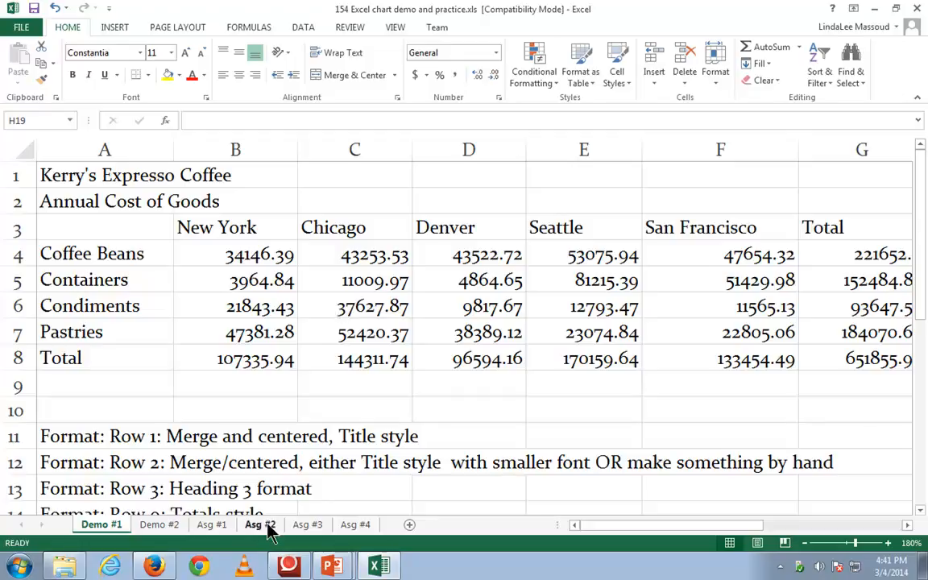
- Check the Demo #1 slide in the PowerPoint slide show and return to the Excel workbook
{"action": "mouse_move", "coordinate": [332, 566]}
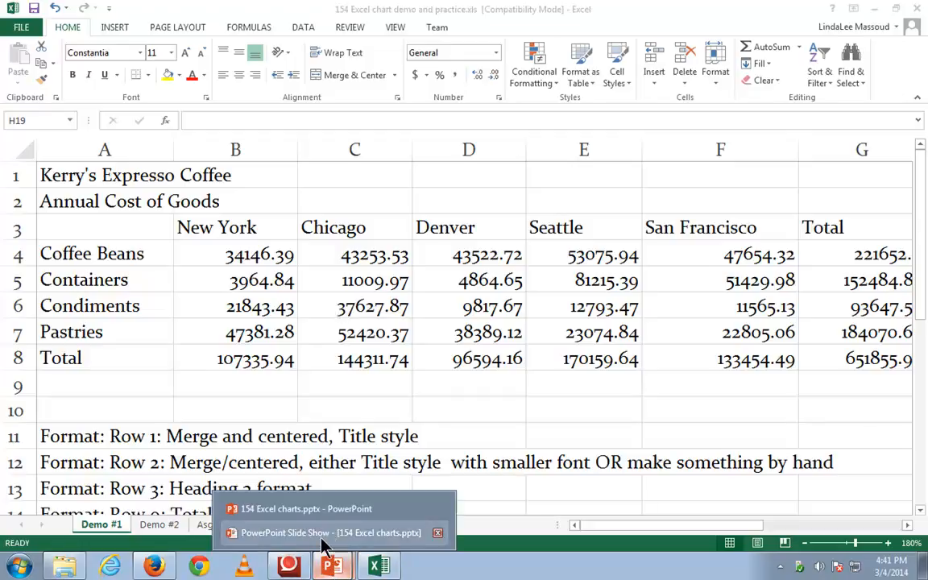
{"action": "left_click", "coordinate": [322, 533]}
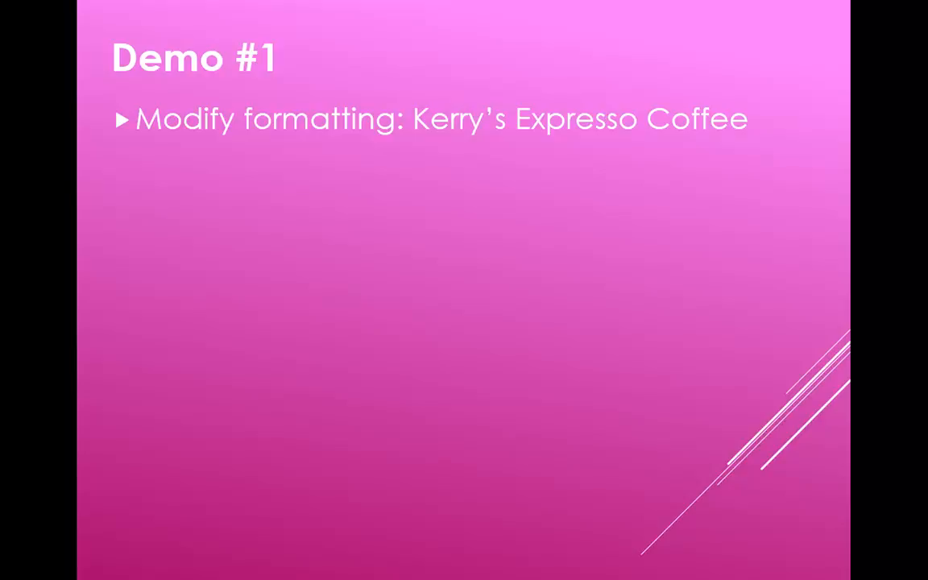
{"action": "key", "text": "alt+Tab"}
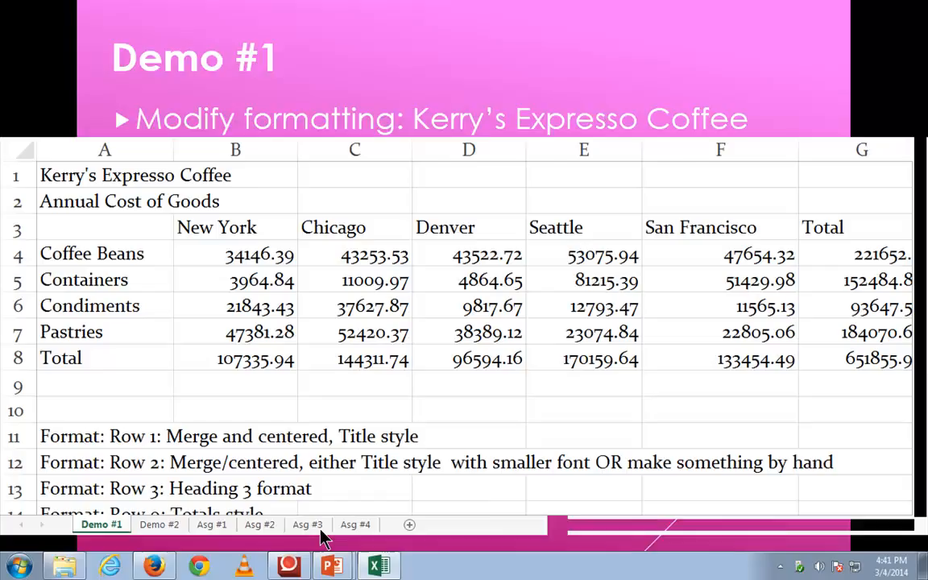
- Inspect cells A1, B1 and C1 to see which one holds the title text
{"action": "left_click", "coordinate": [99, 175]}
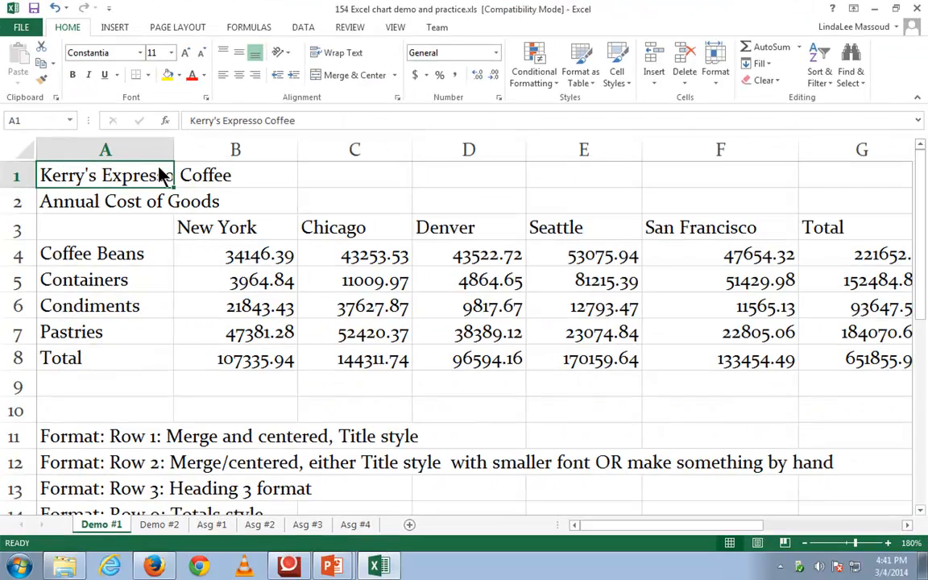
{"action": "left_click", "coordinate": [237, 179]}
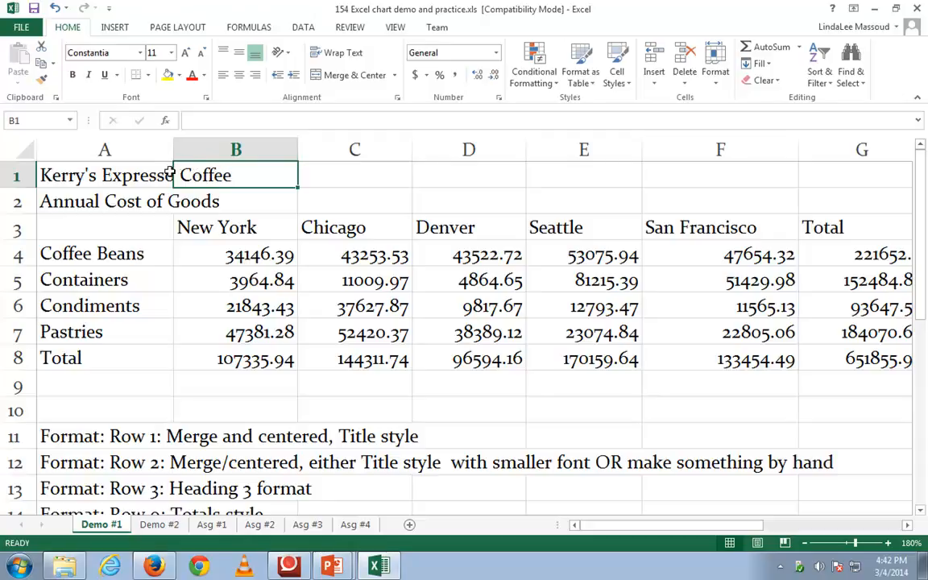
{"action": "right_click", "coordinate": [96, 174]}
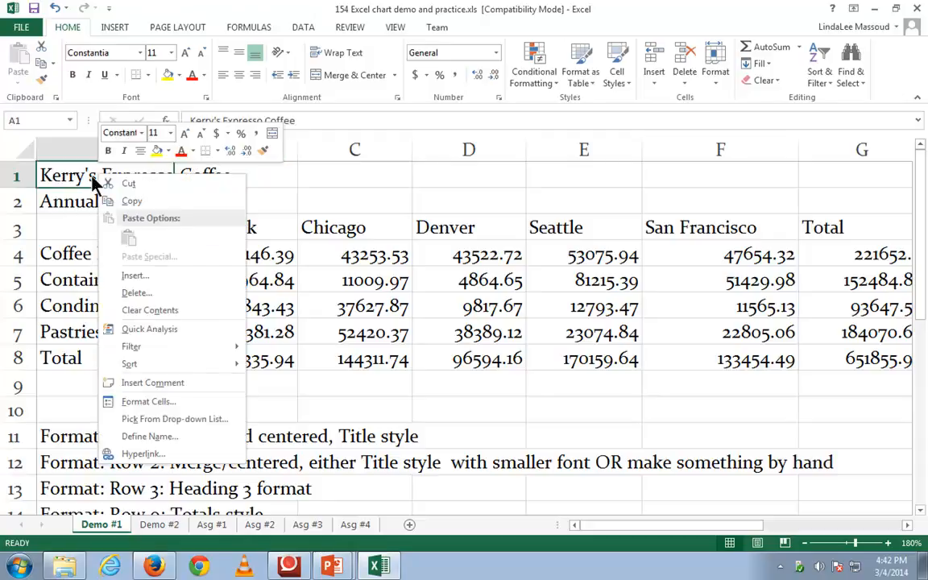
{"action": "left_click", "coordinate": [77, 179]}
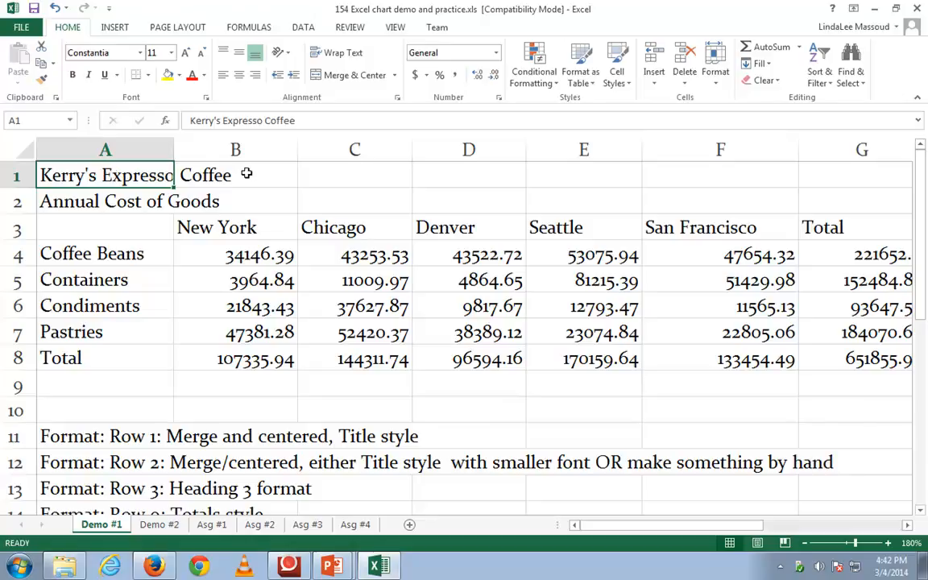
{"action": "left_click", "coordinate": [336, 175]}
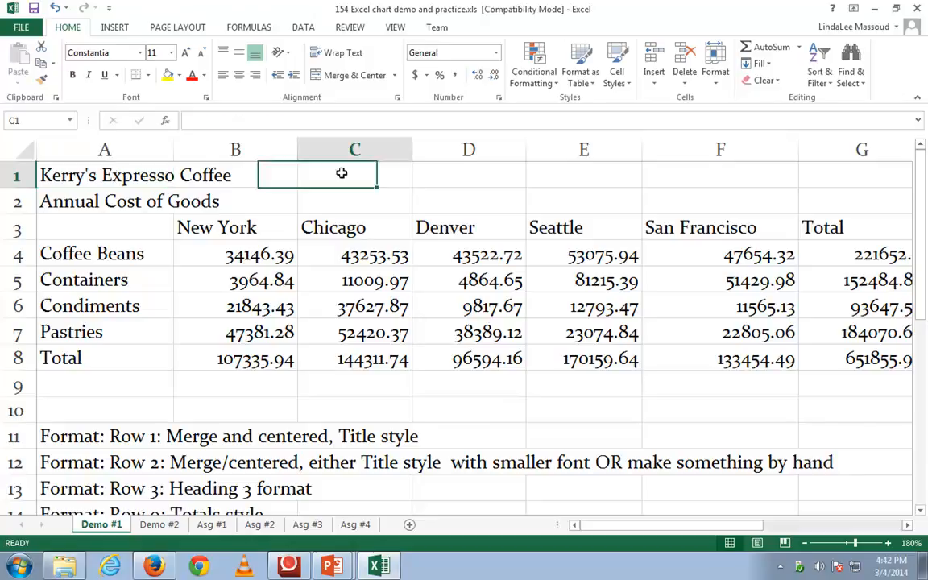
- Merge and center the title "Kerry's Expresso Coffee" across A1:G1
{"action": "left_click", "coordinate": [139, 176]}
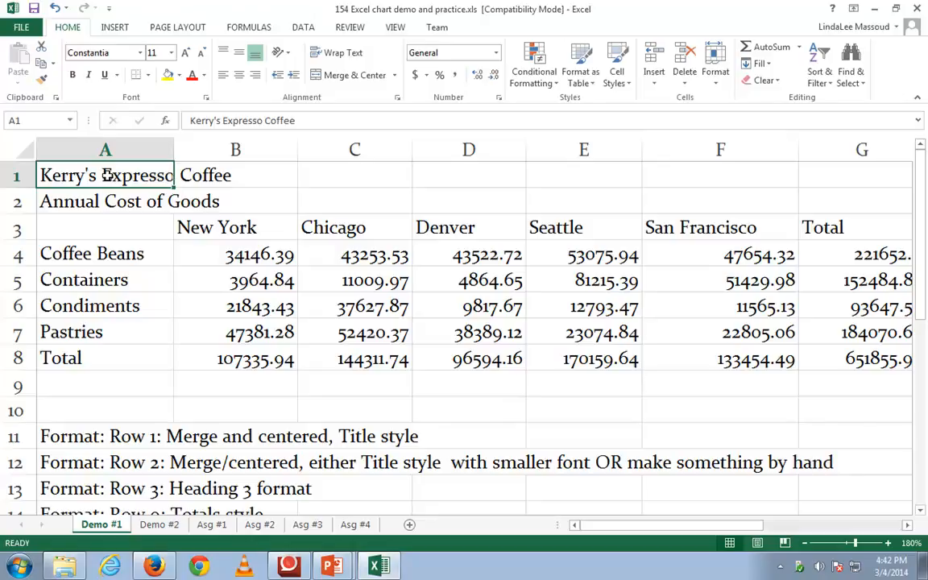
{"action": "left_click_drag", "start_coordinate": [107, 175], "coordinate": [812, 176]}
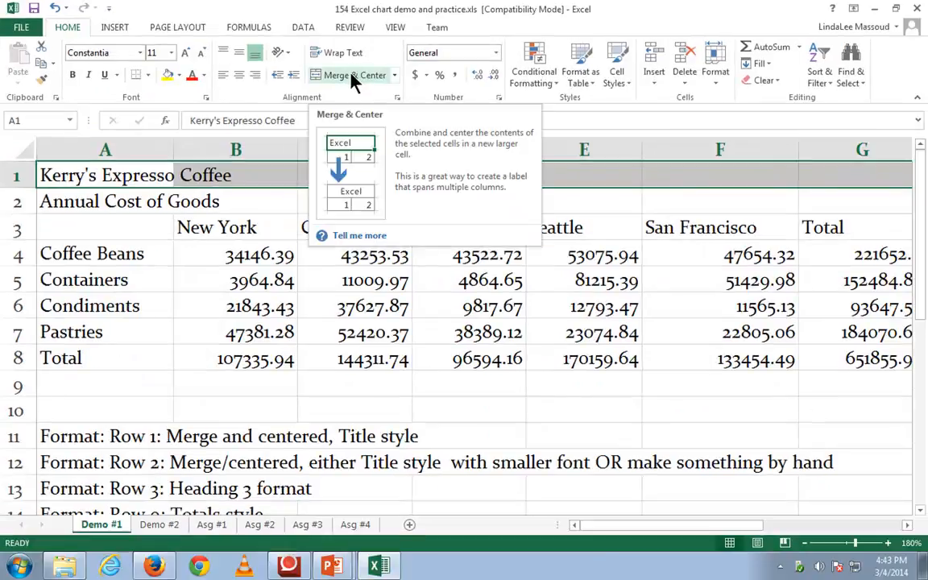
{"action": "left_click", "coordinate": [352, 77]}
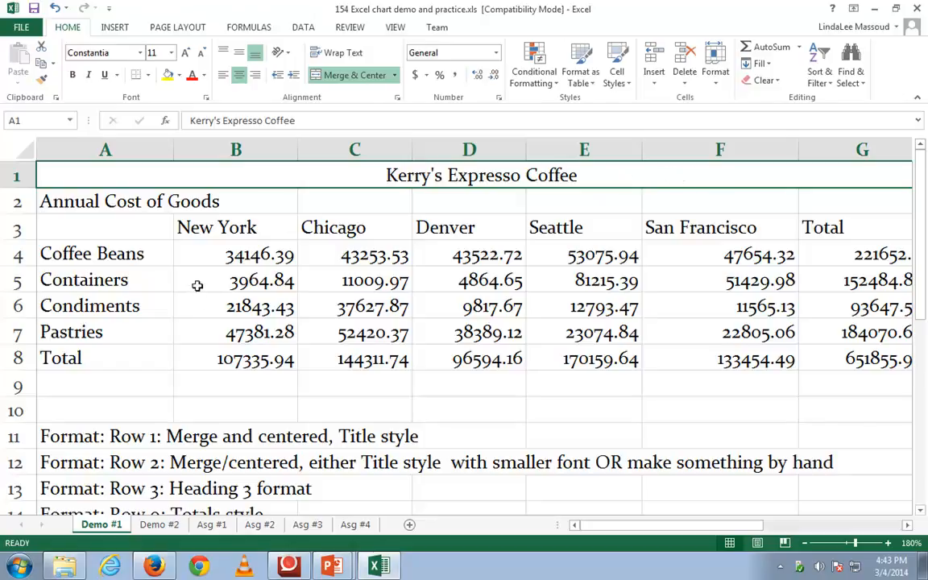
- Merge and center the subtitle "Annual Cost of Goods" across A2:G2
{"action": "left_click", "coordinate": [92, 202]}
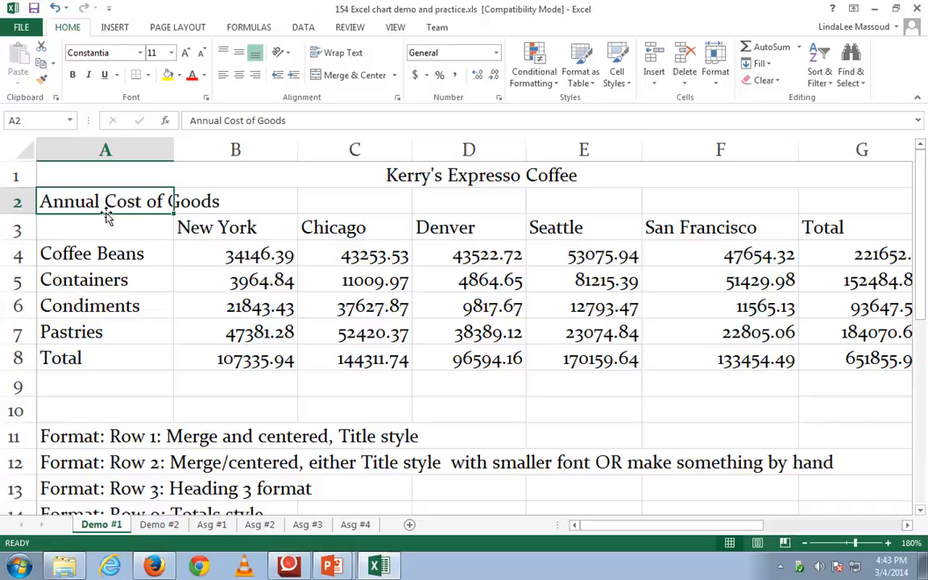
{"action": "key", "text": "alt"}
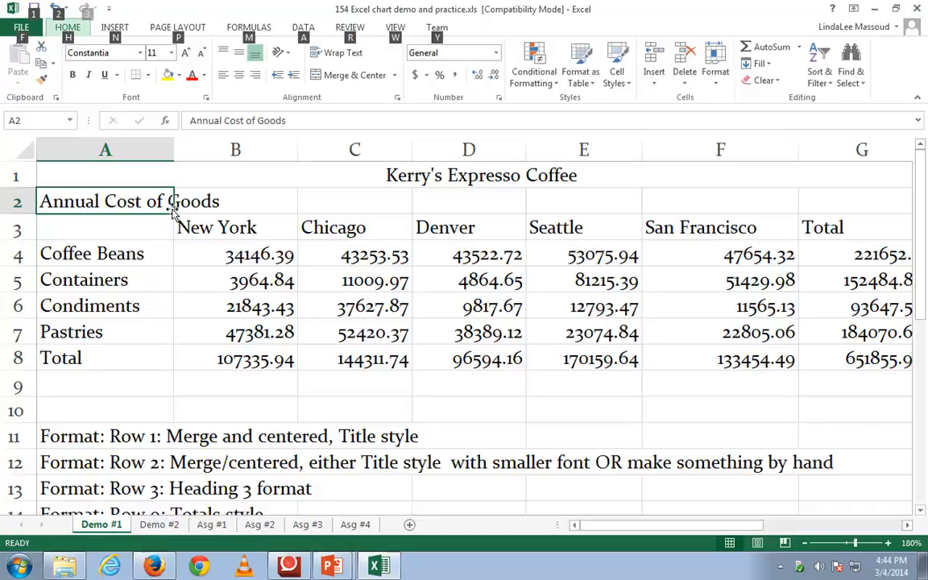
{"action": "left_click_drag", "start_coordinate": [108, 201], "coordinate": [823, 191]}
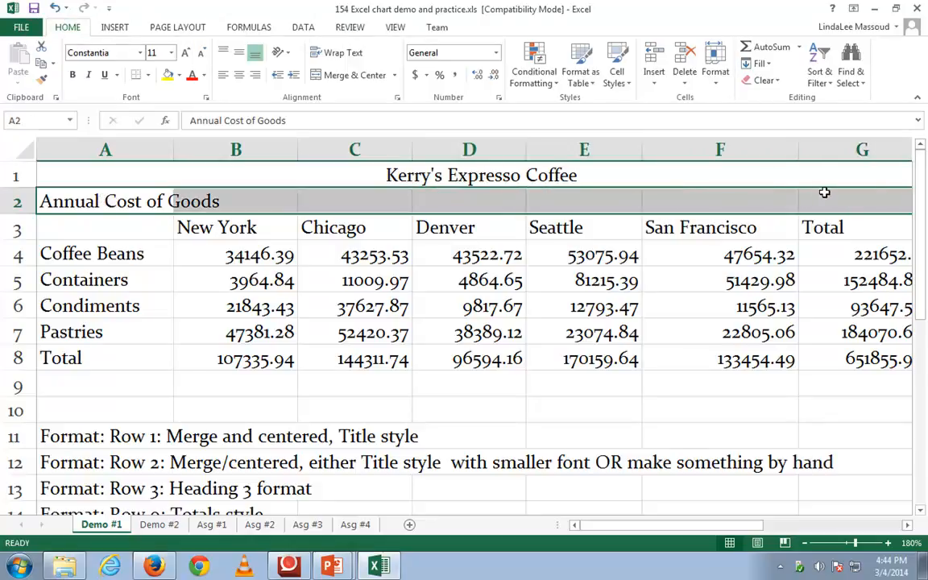
{"action": "left_click", "coordinate": [354, 76]}
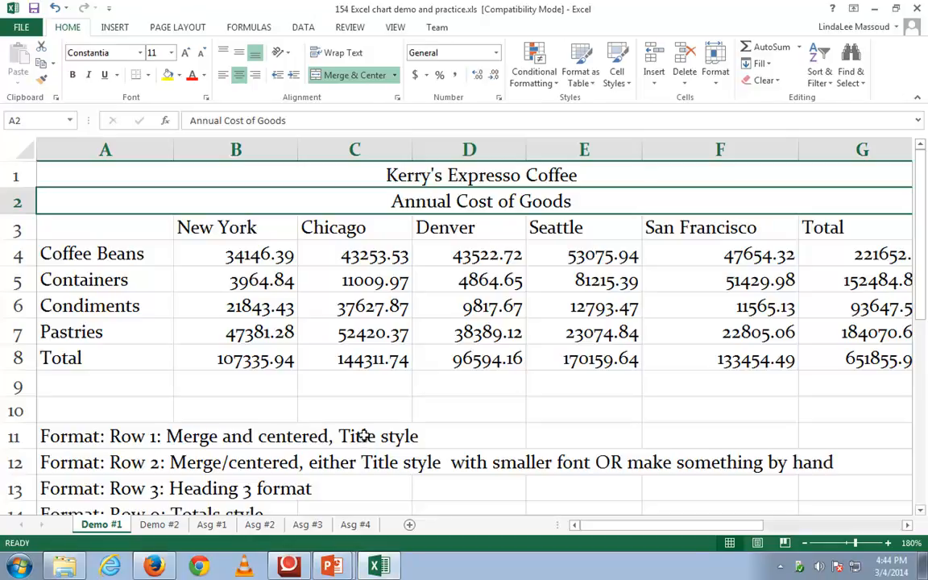
- Apply the Title cell style to the merged title in row 1 and make it bold
{"action": "left_click", "coordinate": [418, 176]}
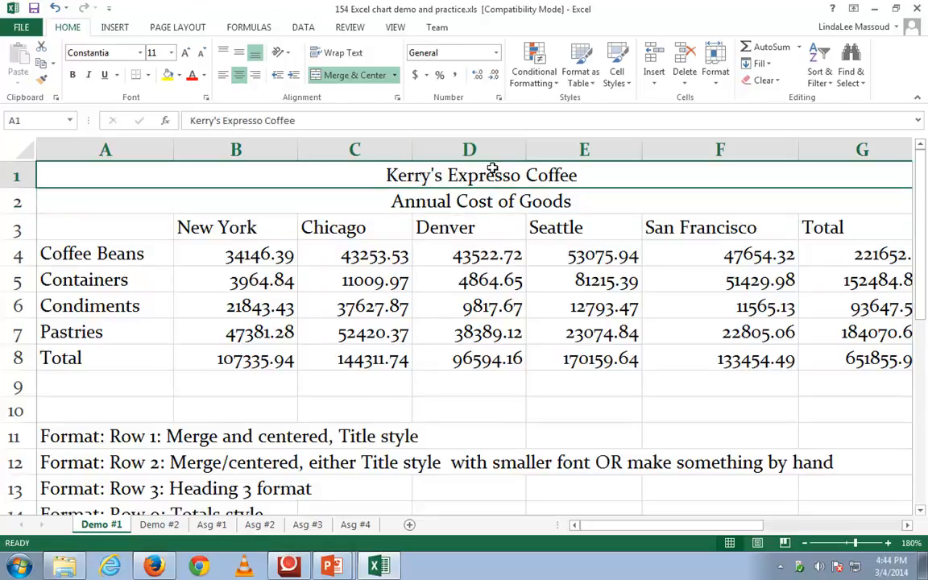
{"action": "right_click", "coordinate": [626, 87]}
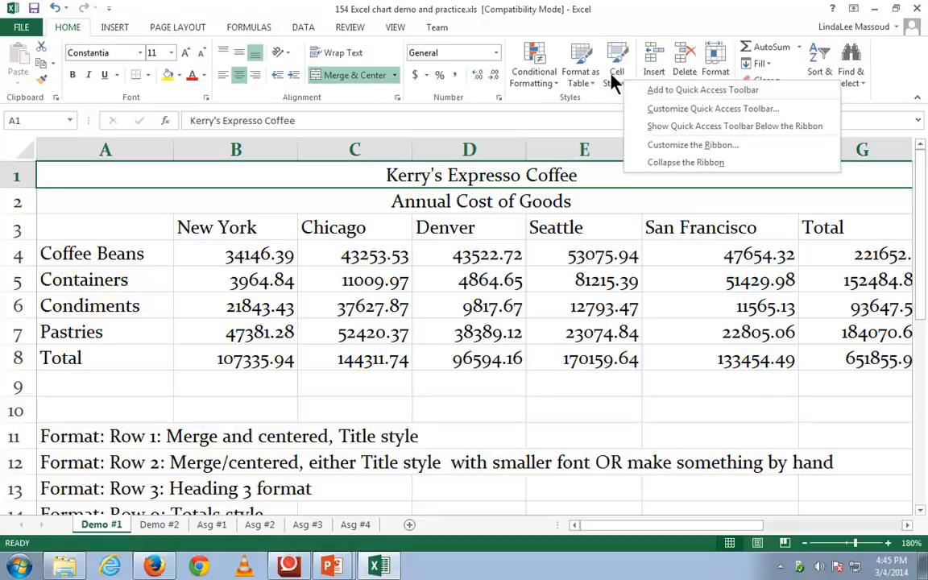
{"action": "left_click", "coordinate": [612, 79]}
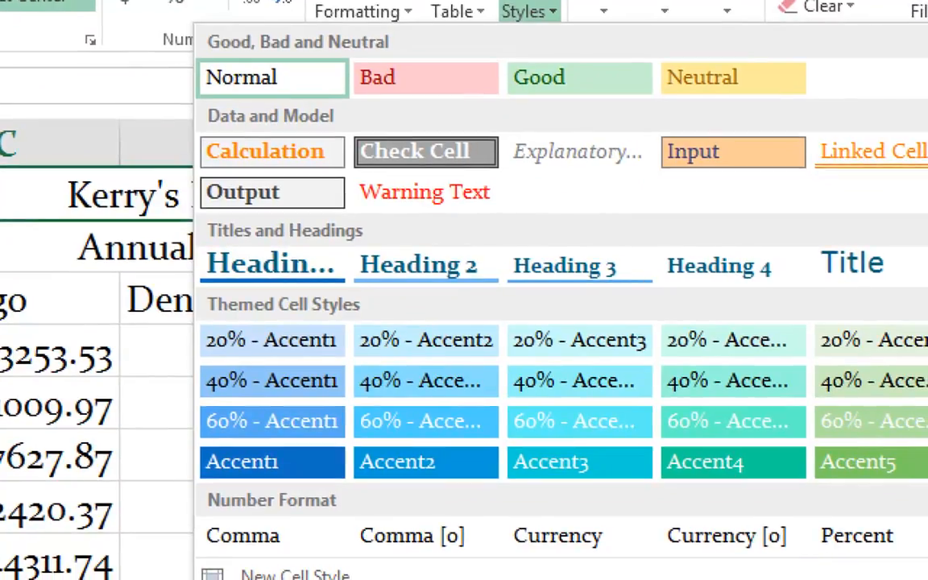
{"action": "key", "text": "Escape"}
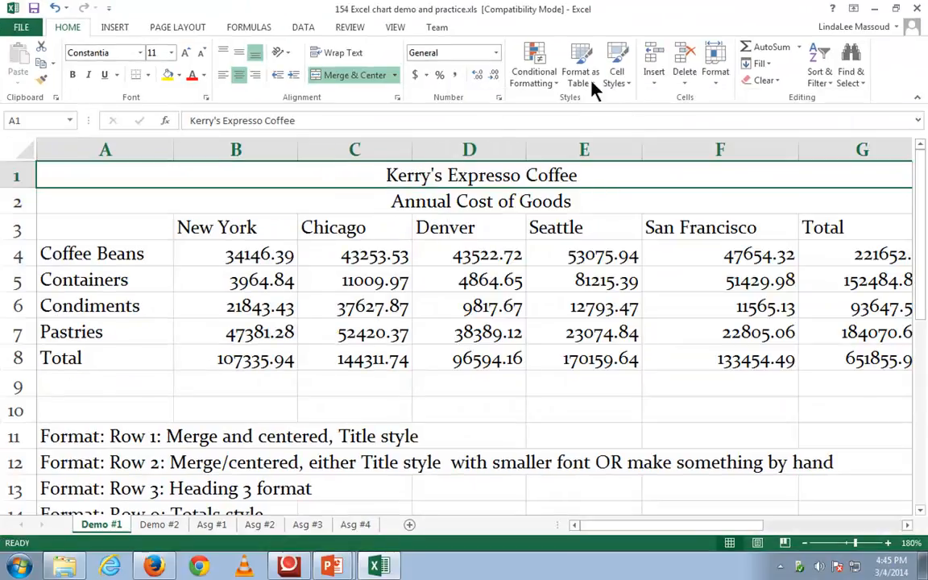
{"action": "left_click", "coordinate": [618, 83]}
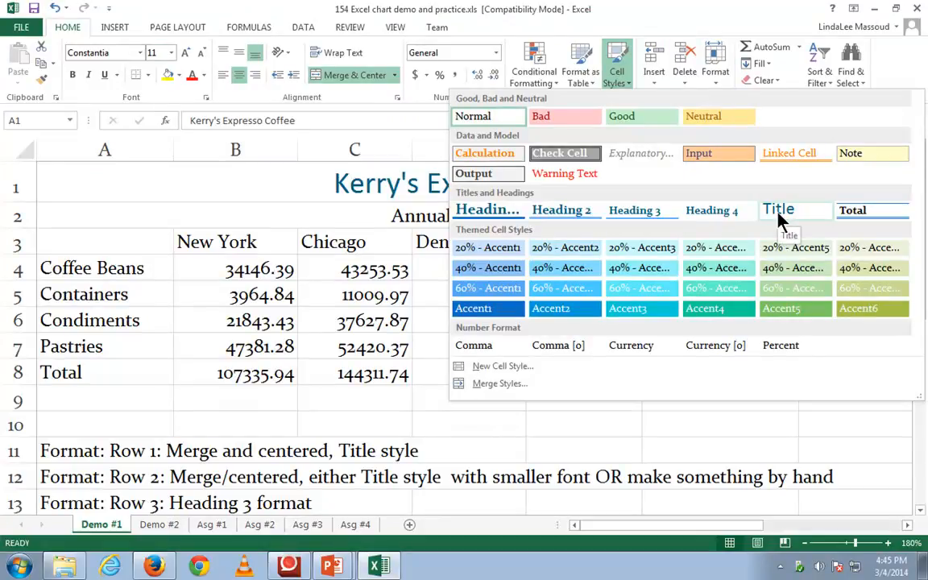
{"action": "left_click", "coordinate": [777, 211]}
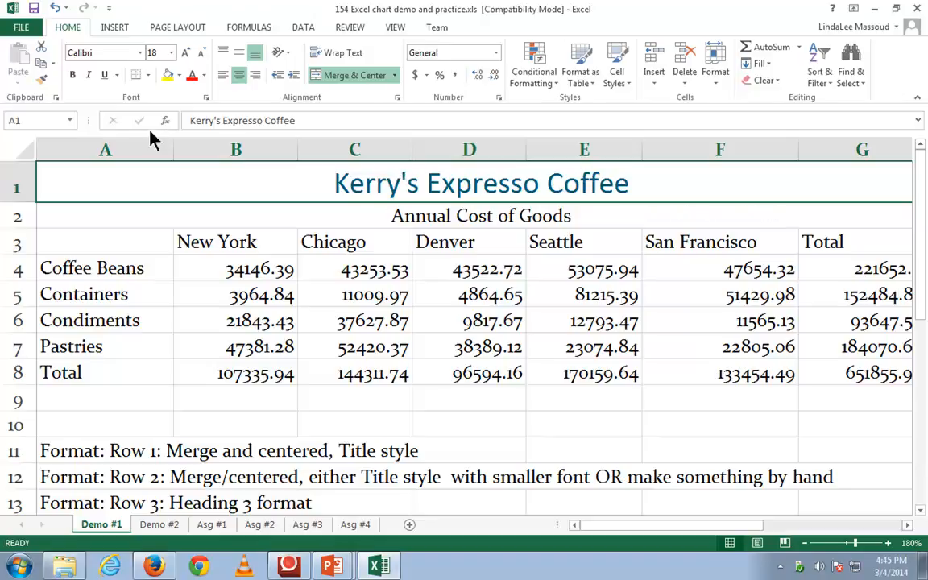
{"action": "left_click", "coordinate": [71, 77]}
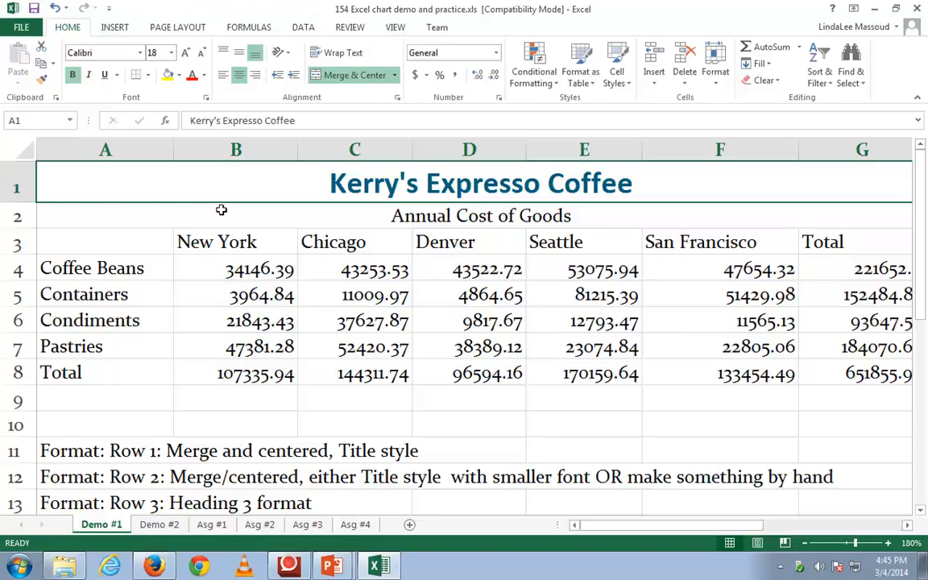
- Format the row 2 subtitle at size 14 in bold with the lime-green theme font color
{"action": "left_click", "coordinate": [305, 218]}
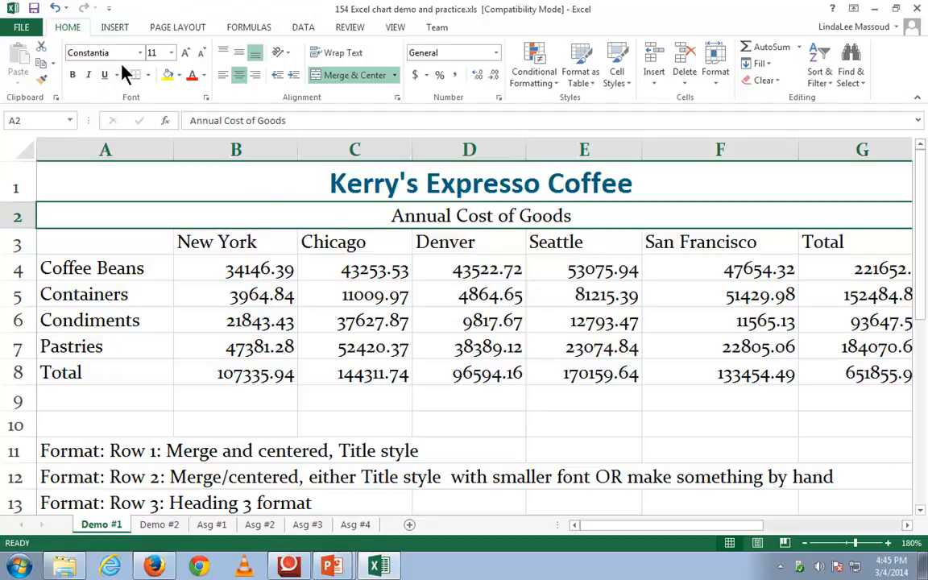
{"action": "left_click", "coordinate": [187, 53]}
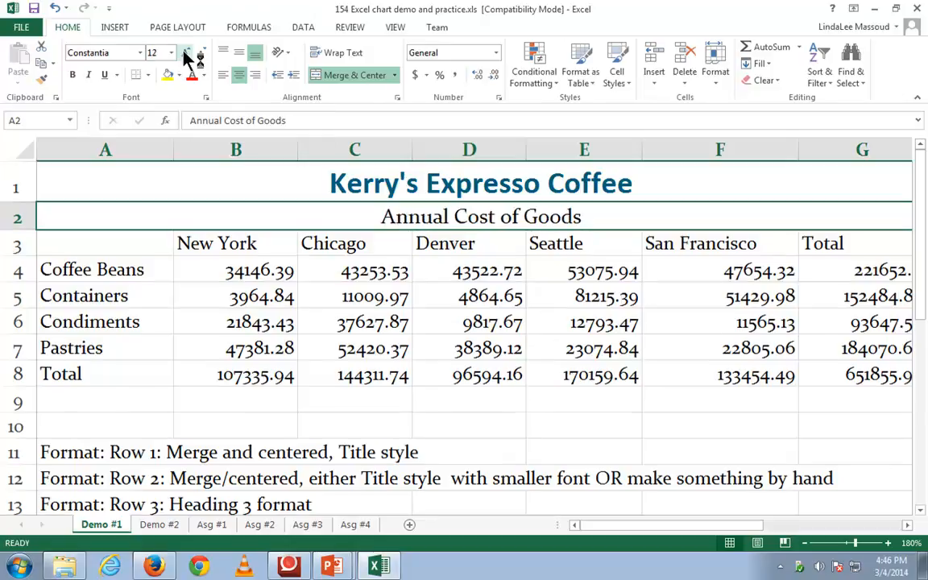
{"action": "left_click", "coordinate": [187, 53]}
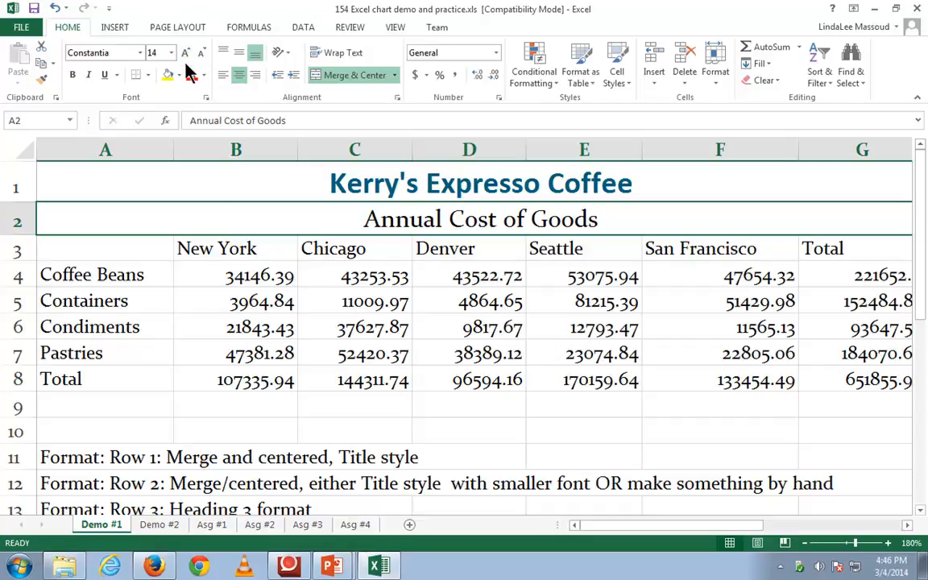
{"action": "left_click", "coordinate": [72, 77]}
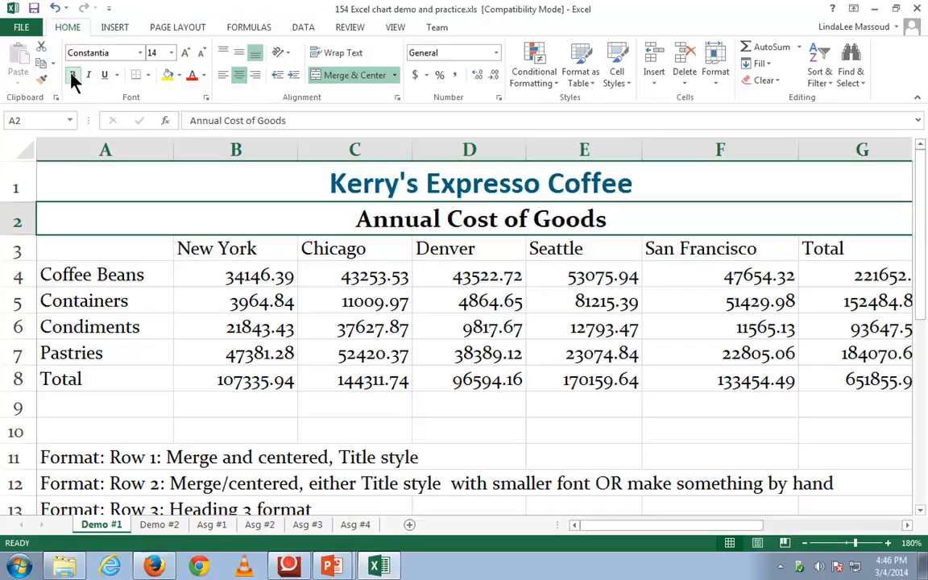
{"action": "left_click", "coordinate": [205, 74]}
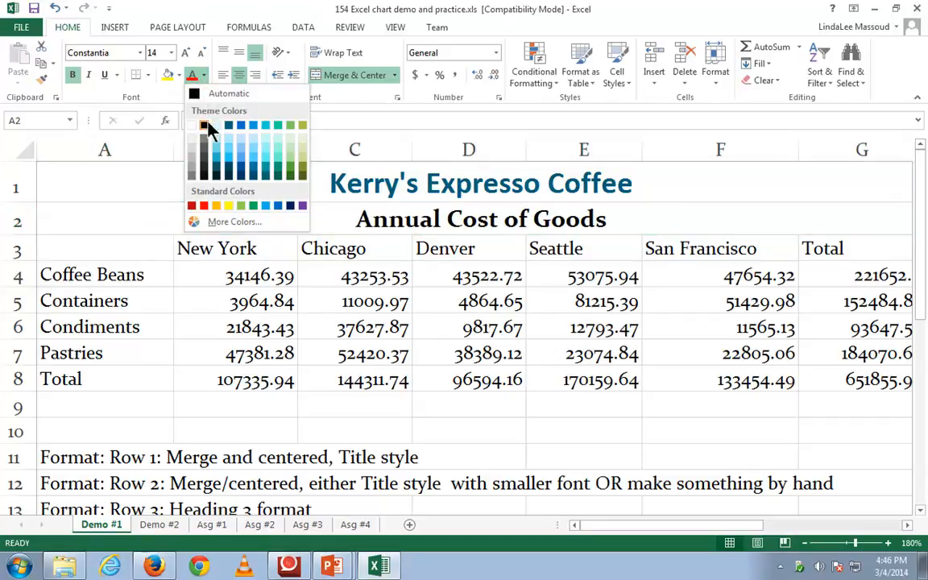
{"action": "left_click", "coordinate": [302, 126]}
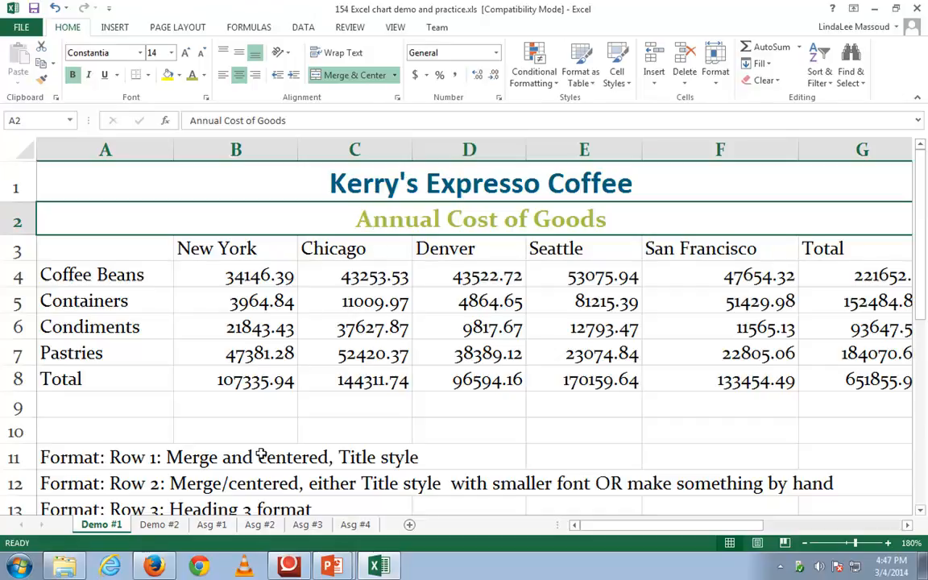
- Apply the Heading 3 cell style to the column heading row A3:G3
{"action": "left_click", "coordinate": [115, 508]}
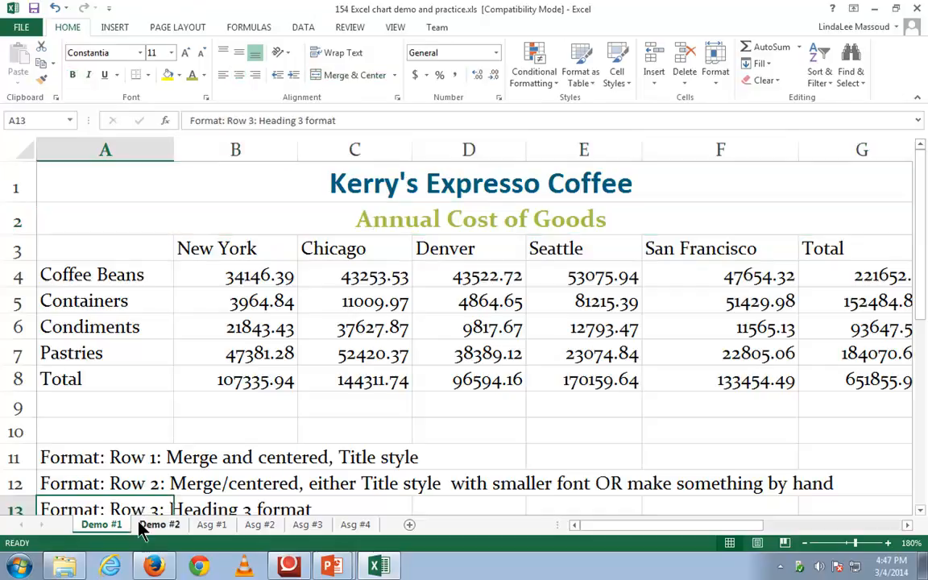
{"action": "scroll", "coordinate": [129, 495], "scroll_direction": "down", "scroll_amount": 1}
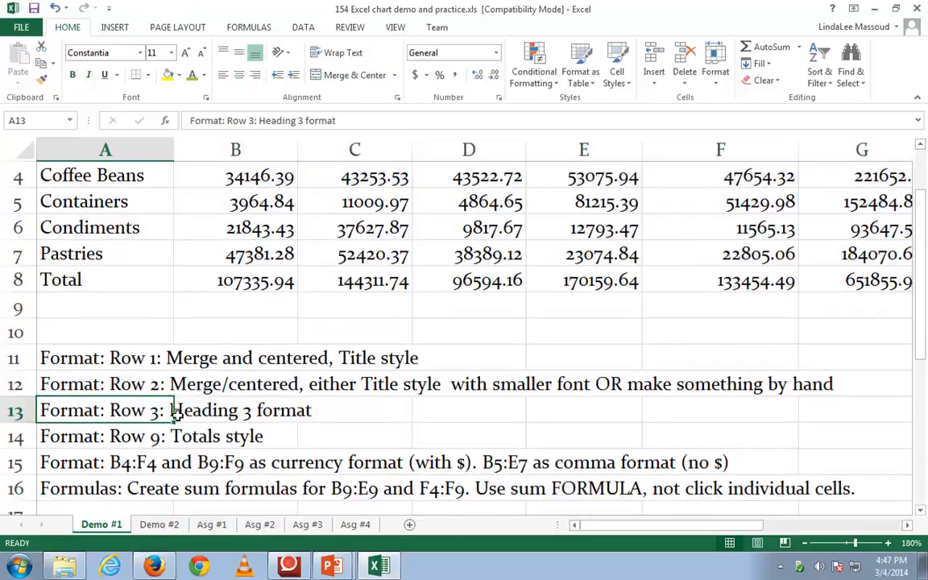
{"action": "scroll", "coordinate": [249, 410], "scroll_direction": "up", "scroll_amount": 1}
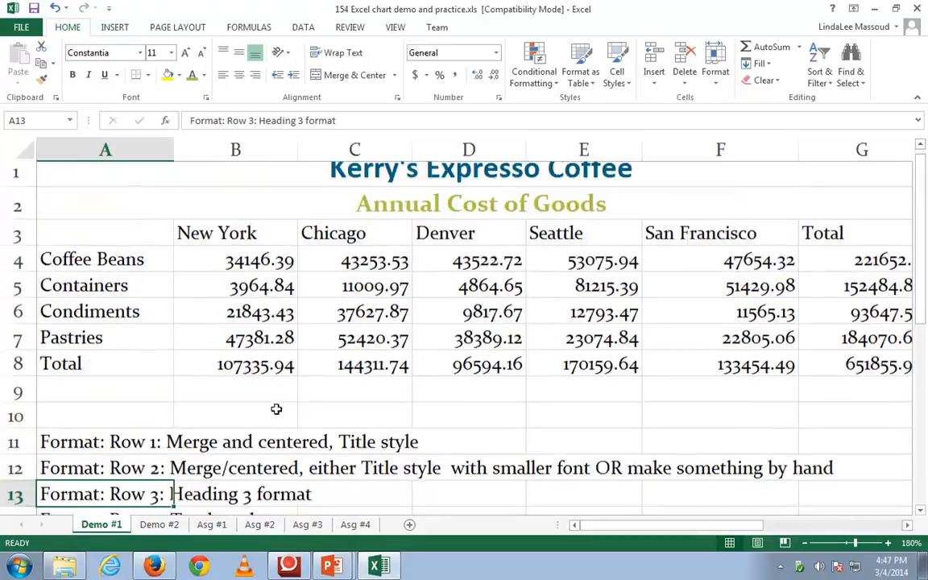
{"action": "left_click", "coordinate": [109, 247]}
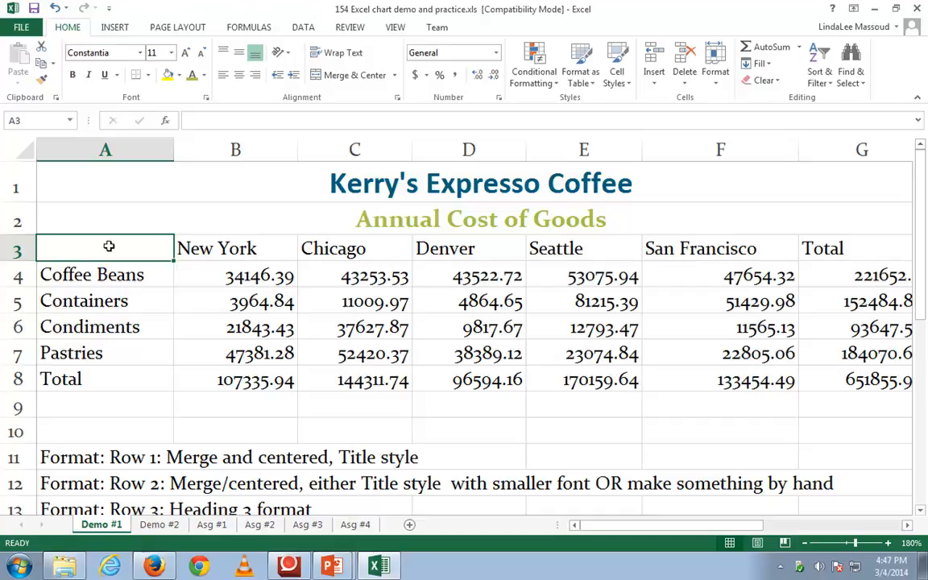
{"action": "left_click_drag", "start_coordinate": [113, 244], "coordinate": [828, 254]}
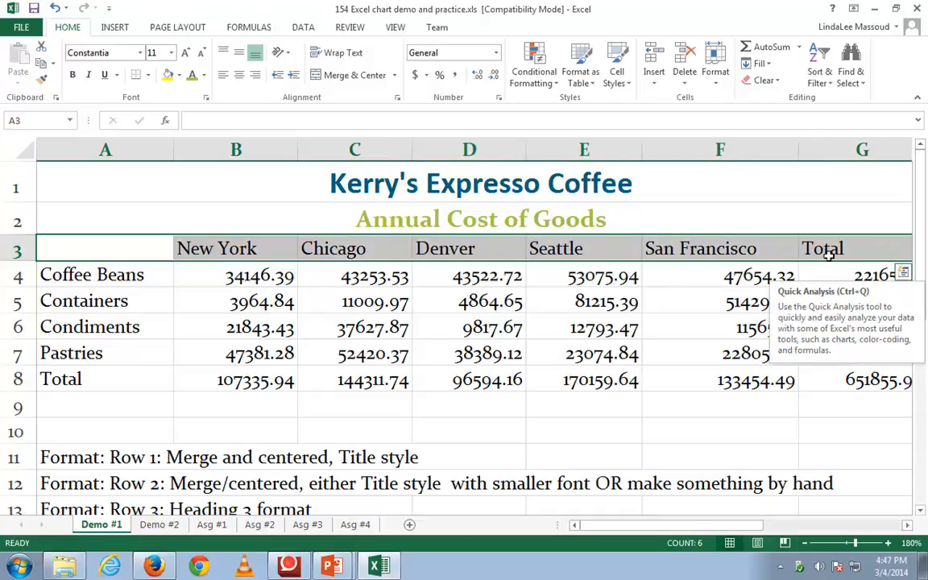
{"action": "left_click", "coordinate": [618, 79]}
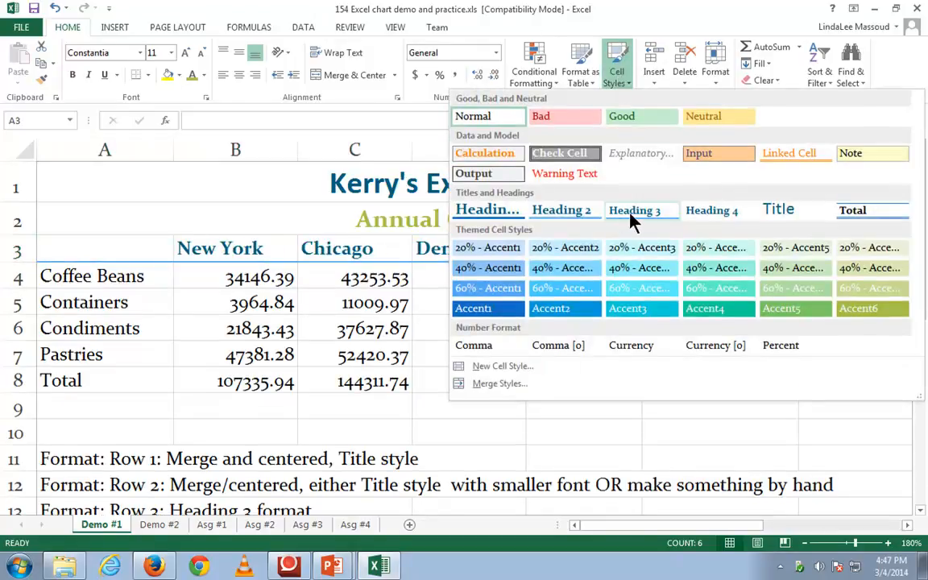
{"action": "left_click", "coordinate": [634, 211]}
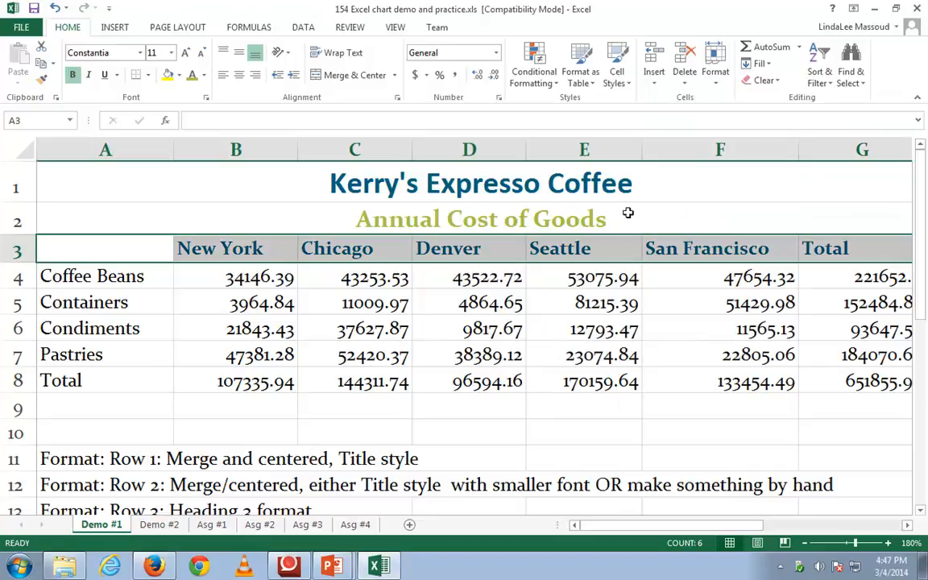
{"action": "left_click", "coordinate": [533, 277]}
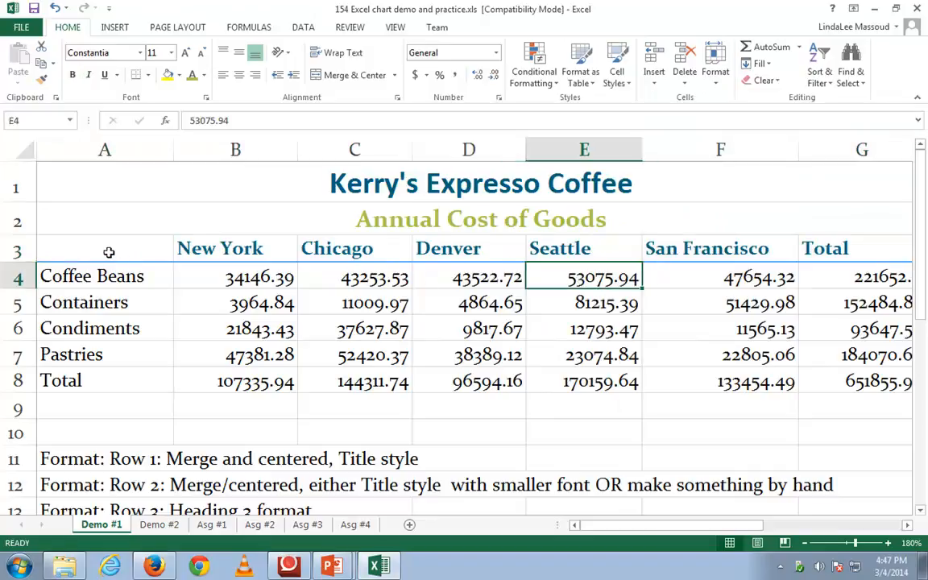
{"action": "left_click", "coordinate": [109, 252]}
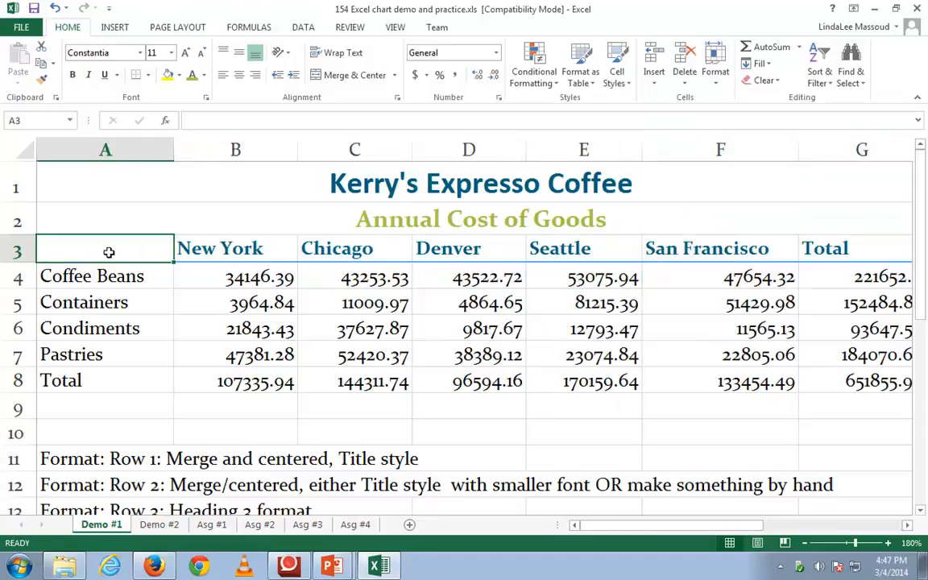
{"action": "left_click", "coordinate": [112, 294]}
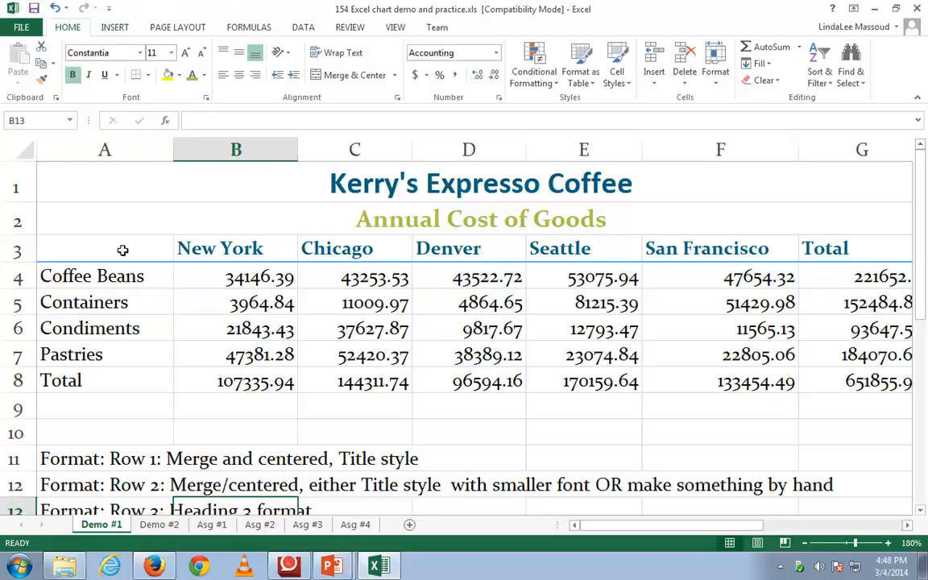
{"action": "key", "text": "alt"}
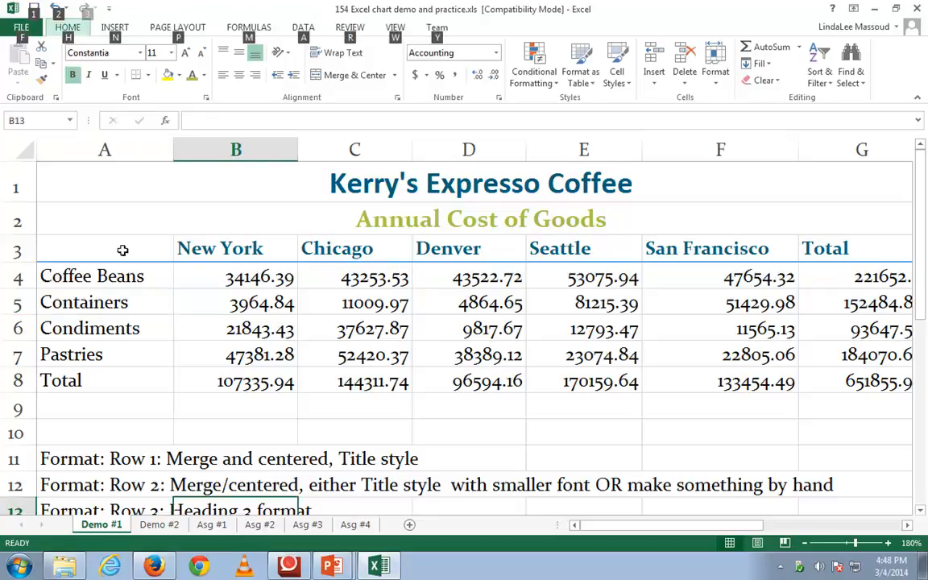
{"action": "left_click", "coordinate": [151, 432]}
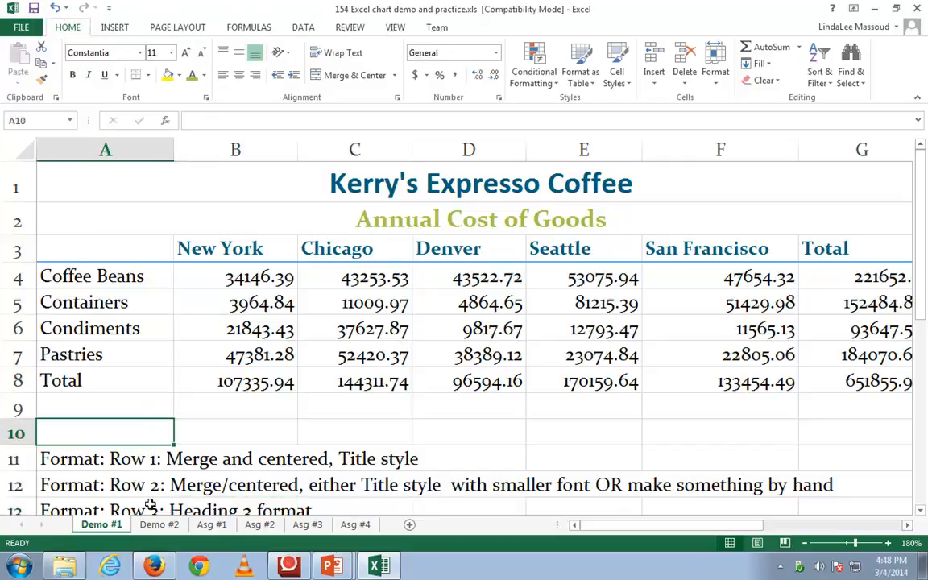
- Apply the Total cell style to the table's Total row, A8:G8
{"action": "scroll", "coordinate": [149, 494], "scroll_direction": "down", "scroll_amount": 2}
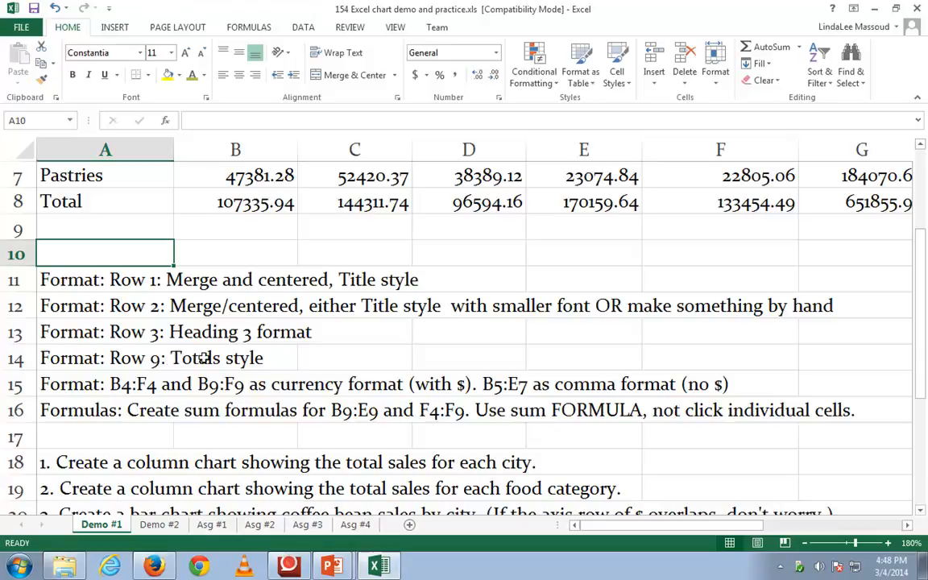
{"action": "left_click", "coordinate": [161, 359]}
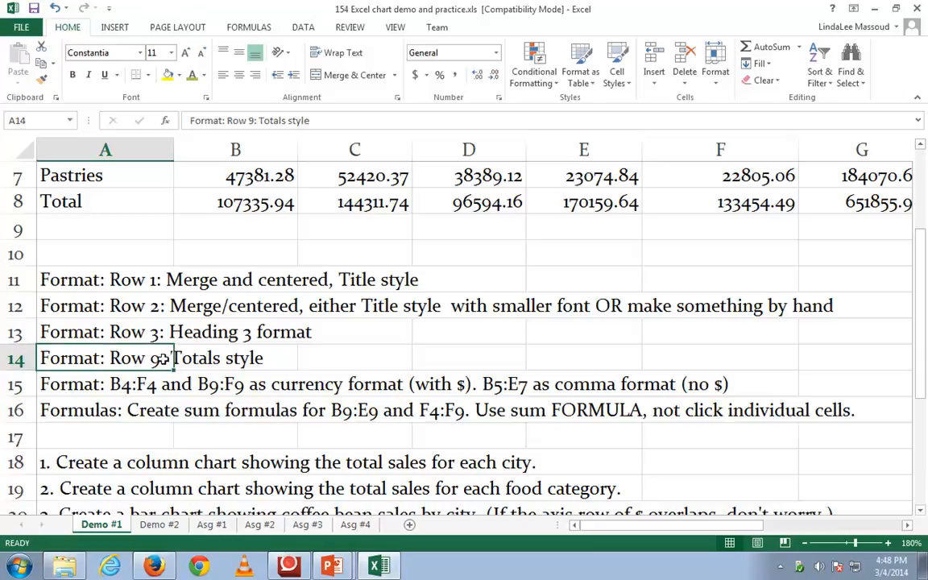
{"action": "scroll", "coordinate": [163, 359], "scroll_direction": "up", "scroll_amount": 1}
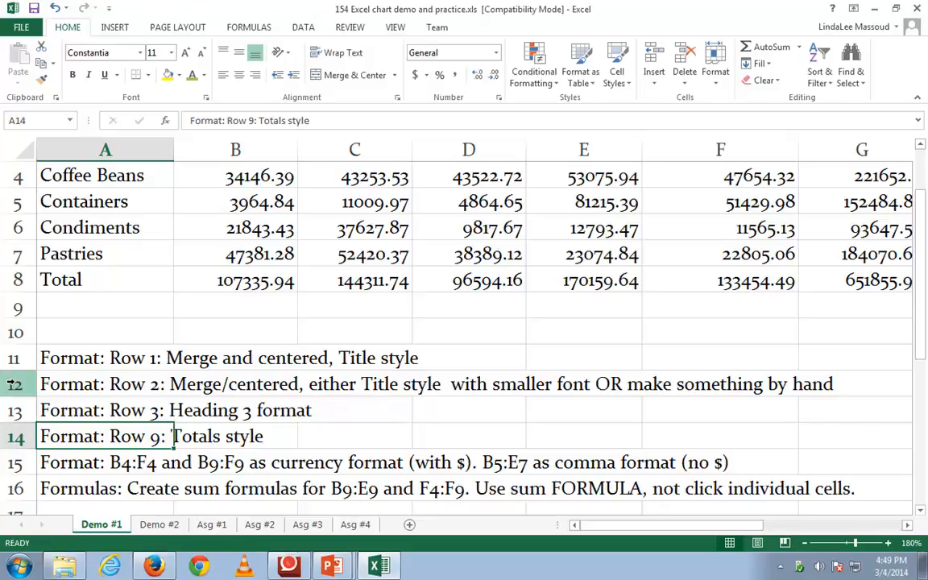
{"action": "left_click", "coordinate": [74, 277]}
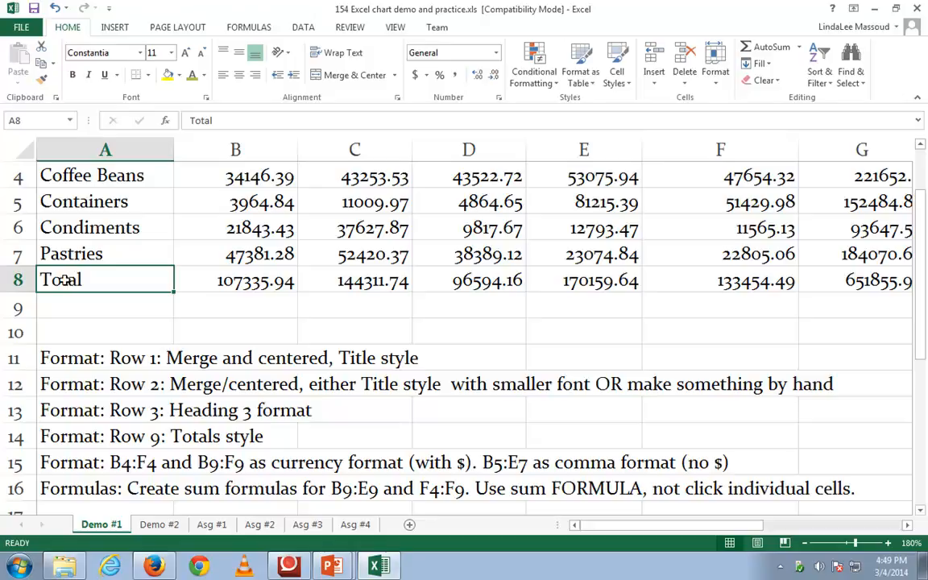
{"action": "left_click_drag", "start_coordinate": [63, 280], "coordinate": [866, 281]}
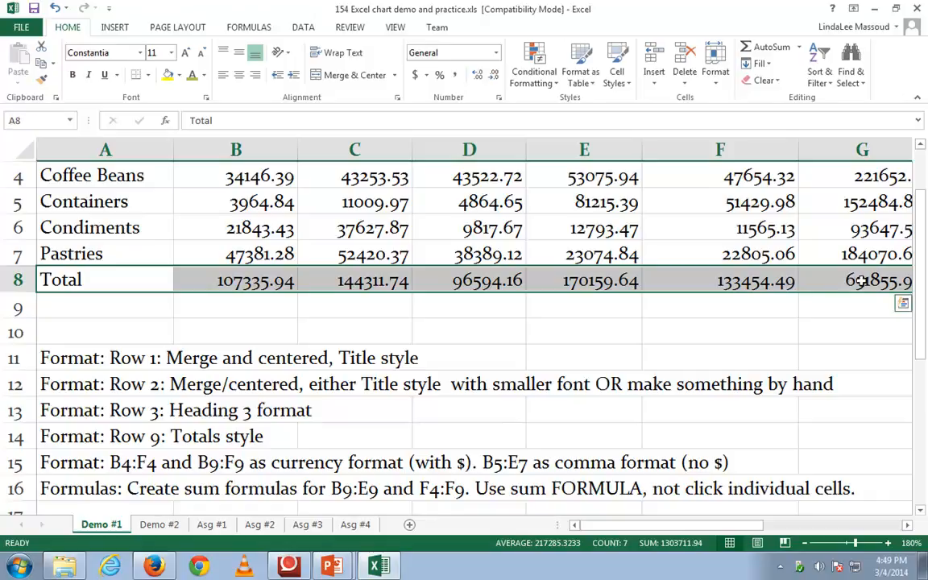
{"action": "left_click", "coordinate": [617, 87]}
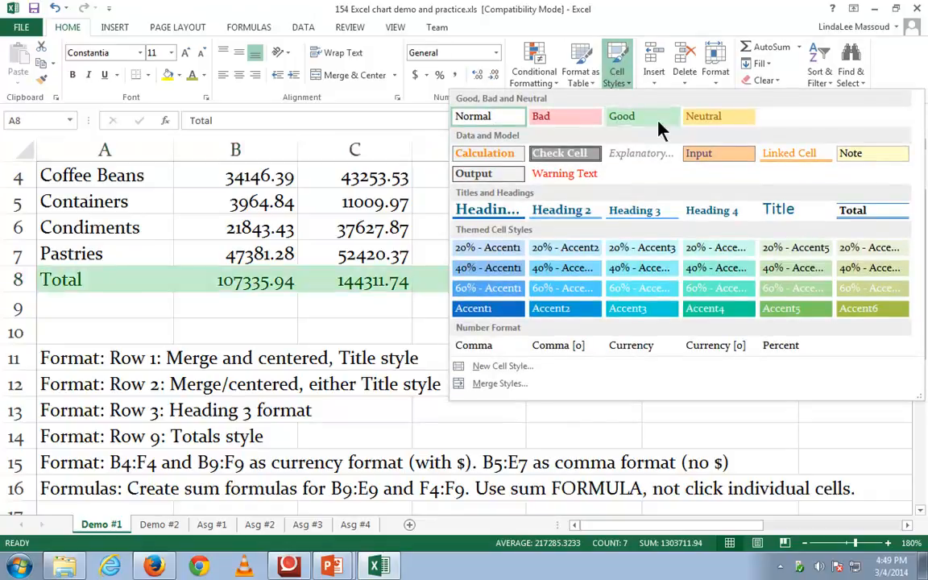
{"action": "left_click", "coordinate": [891, 212]}
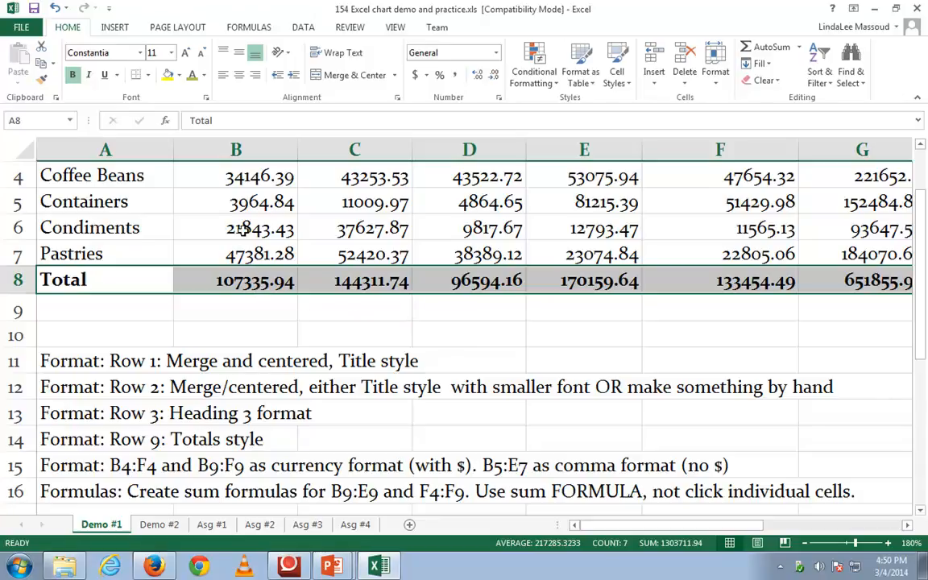
- Check the table's number cells against the currency and comma format instruction in row 15
{"action": "scroll", "coordinate": [244, 229], "scroll_direction": "up", "scroll_amount": 1}
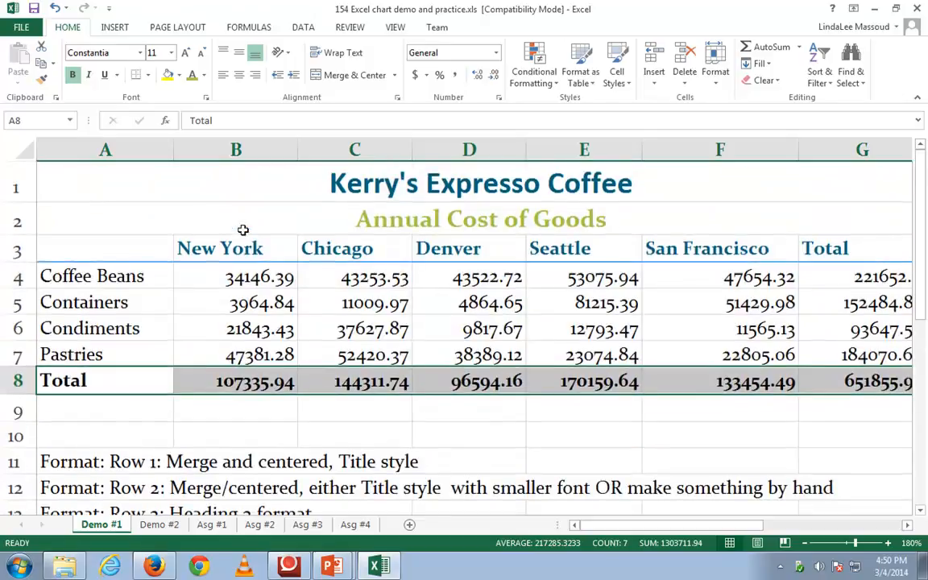
{"action": "left_click", "coordinate": [237, 295]}
{"action": "left_click", "coordinate": [346, 304]}
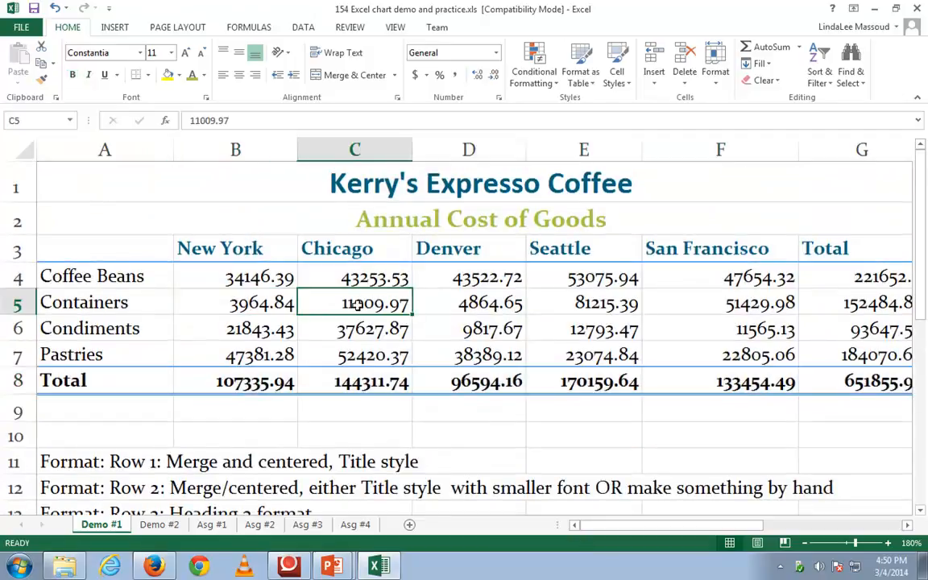
{"action": "left_click", "coordinate": [494, 305]}
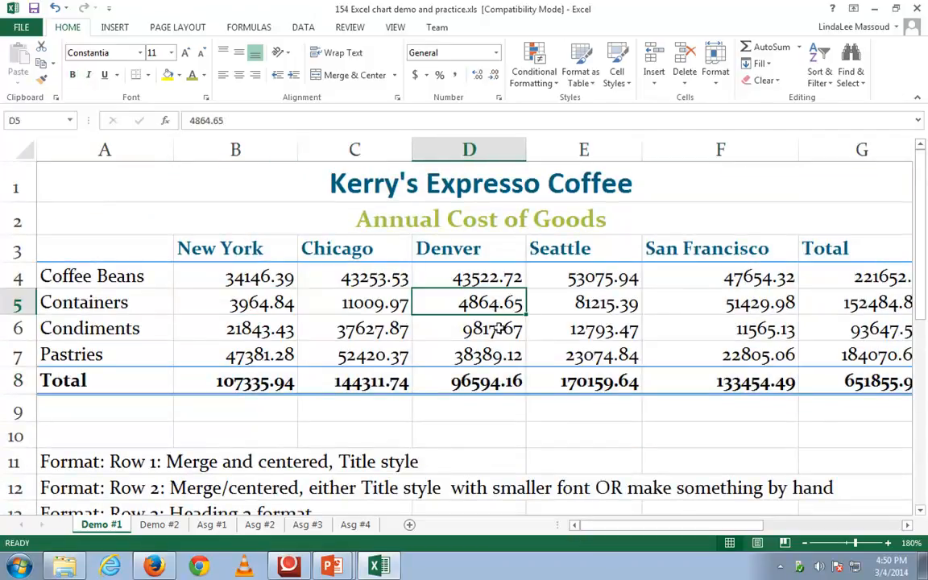
{"action": "left_click", "coordinate": [508, 335]}
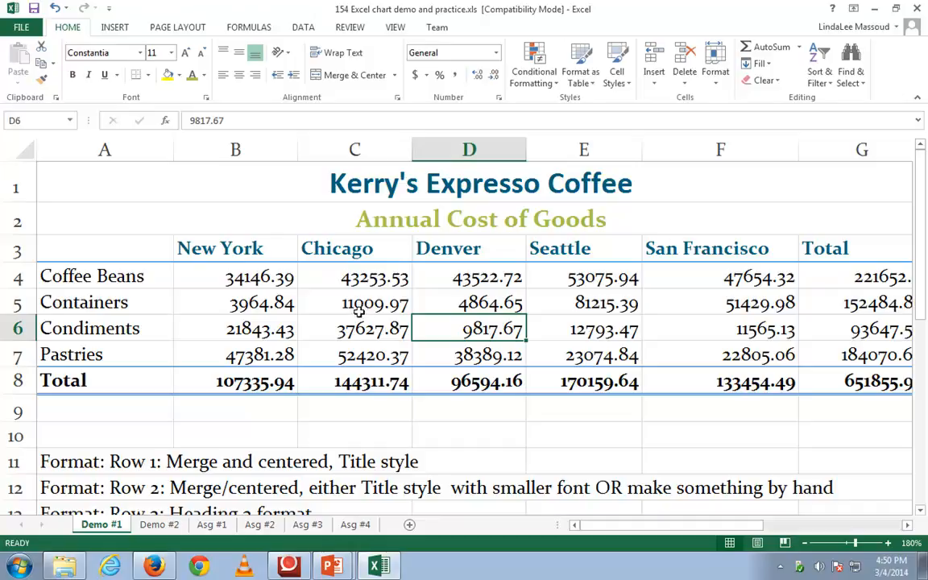
{"action": "scroll", "coordinate": [359, 312], "scroll_direction": "down", "scroll_amount": 1}
{"action": "scroll", "coordinate": [358, 312], "scroll_direction": "up", "scroll_amount": 1}
{"action": "scroll", "coordinate": [346, 312], "scroll_direction": "down", "scroll_amount": 1}
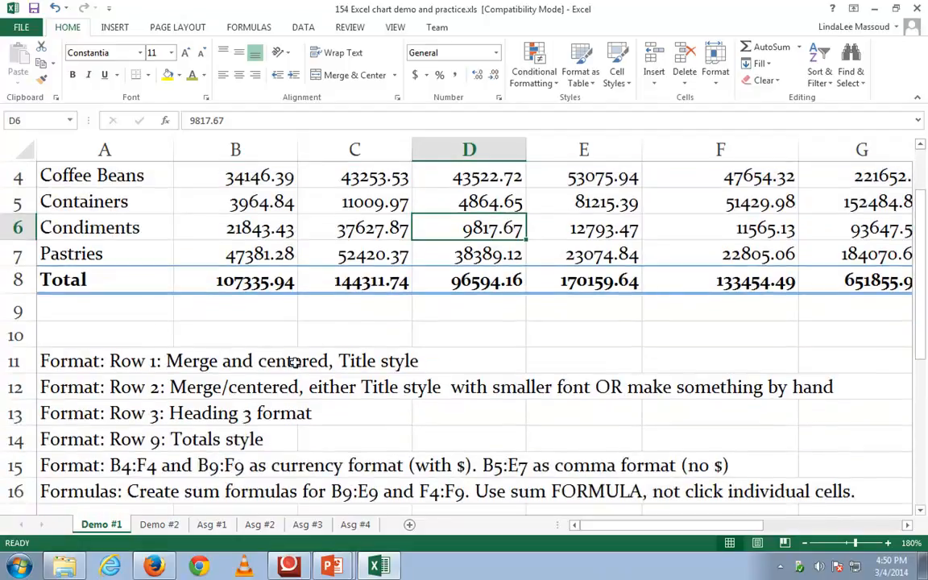
{"action": "left_click", "coordinate": [80, 471]}
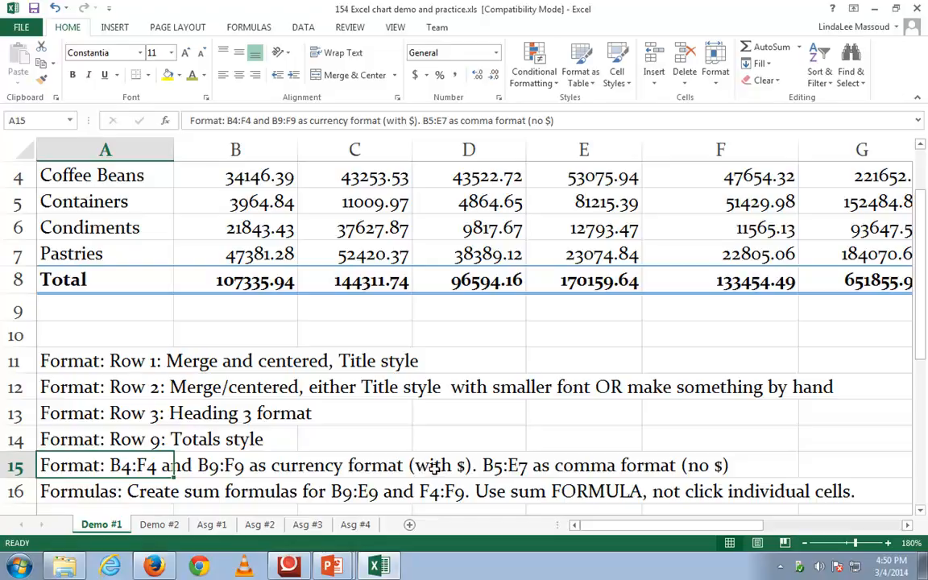
{"action": "scroll", "coordinate": [143, 207], "scroll_direction": "up", "scroll_amount": 1}
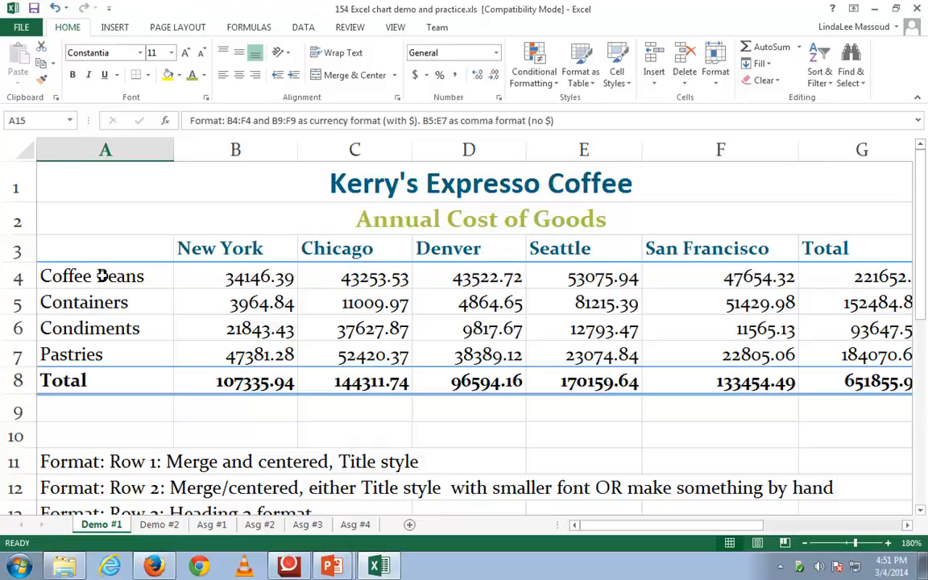
{"action": "left_click", "coordinate": [248, 278]}
{"action": "left_click_drag", "start_coordinate": [248, 278], "coordinate": [833, 274]}
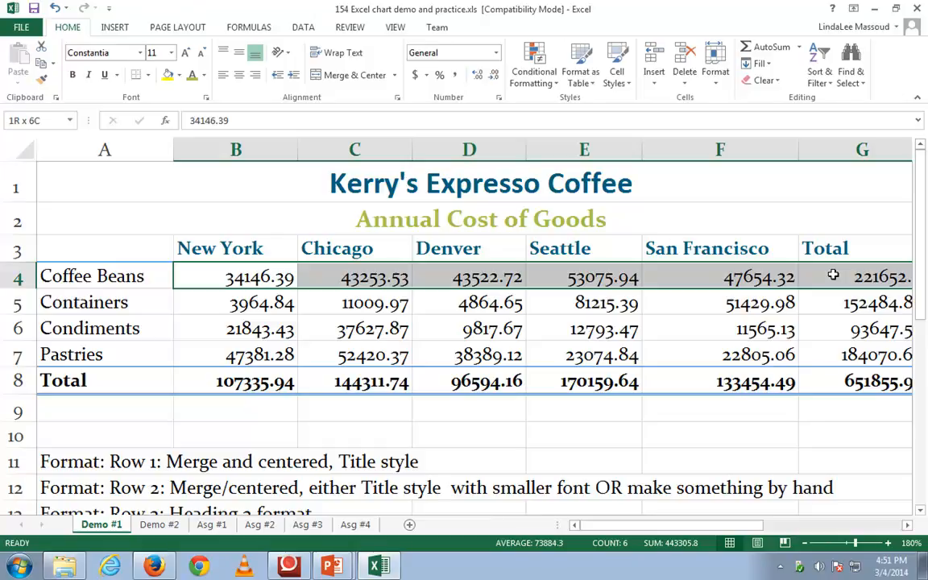
{"action": "left_click_drag", "start_coordinate": [833, 274], "coordinate": [833, 275]}
{"action": "left_click", "coordinate": [238, 384], "text": "ctrl"}
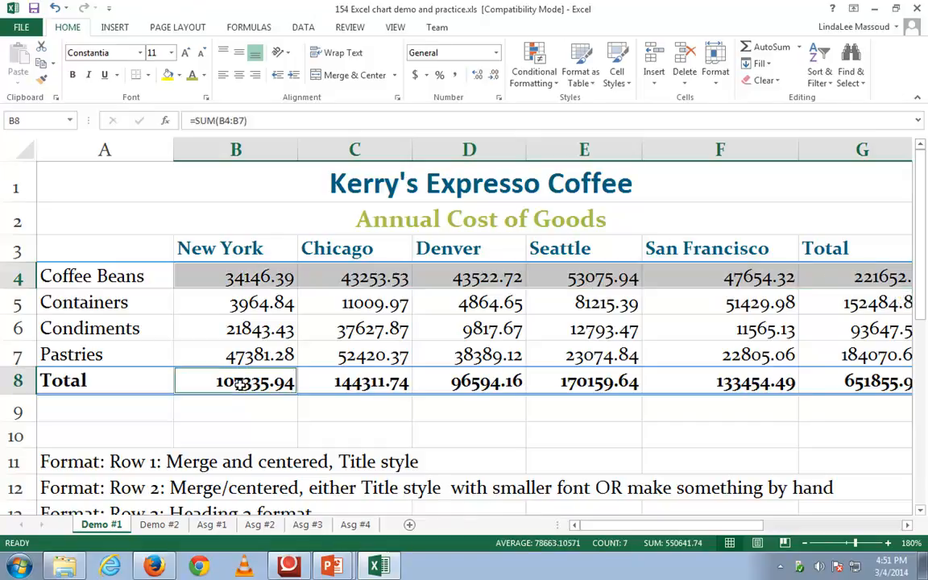
{"action": "left_click_drag", "start_coordinate": [239, 385], "coordinate": [844, 383]}
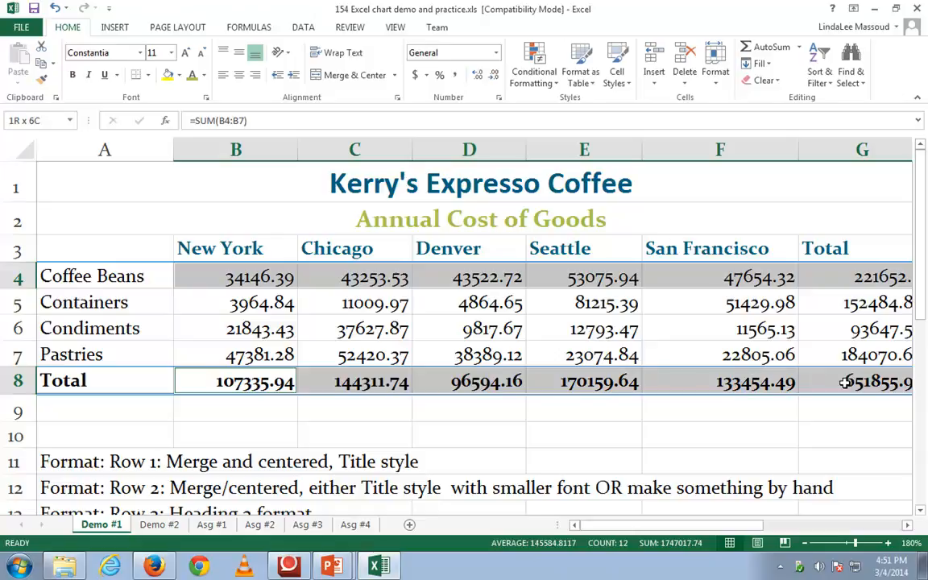
{"action": "left_click_drag", "start_coordinate": [844, 383], "coordinate": [844, 384]}
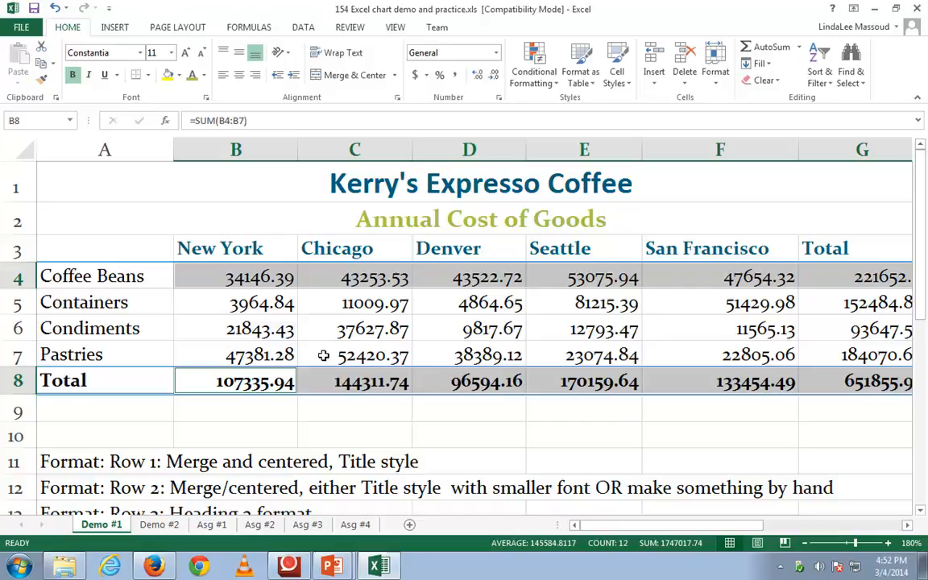
{"action": "key", "text": "alt"}
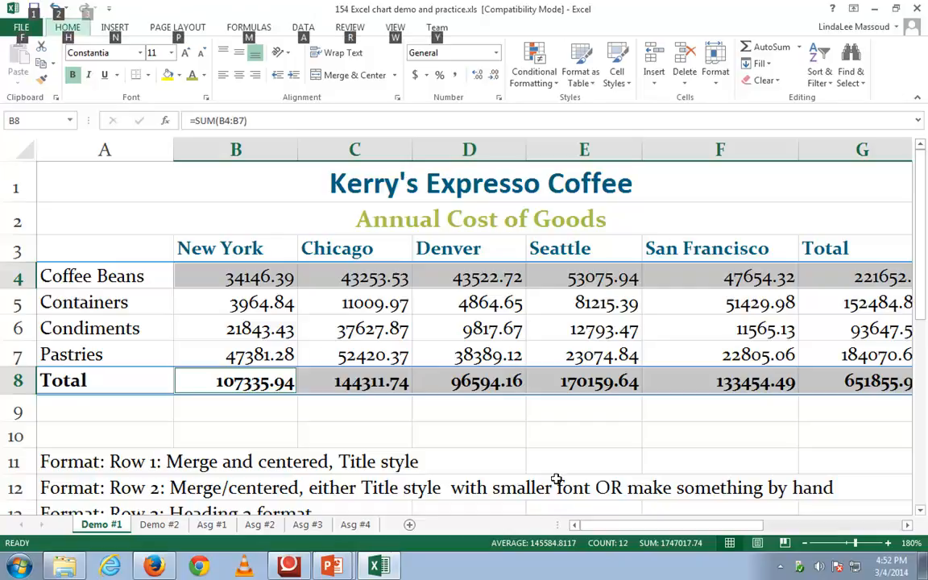
{"action": "left_click", "coordinate": [556, 480]}
- Apply the Accounting number format with dollar signs to the Coffee Beans values B4:G4 and the Total row values B8:G8
{"action": "scroll", "coordinate": [556, 480], "scroll_direction": "down", "scroll_amount": 1}
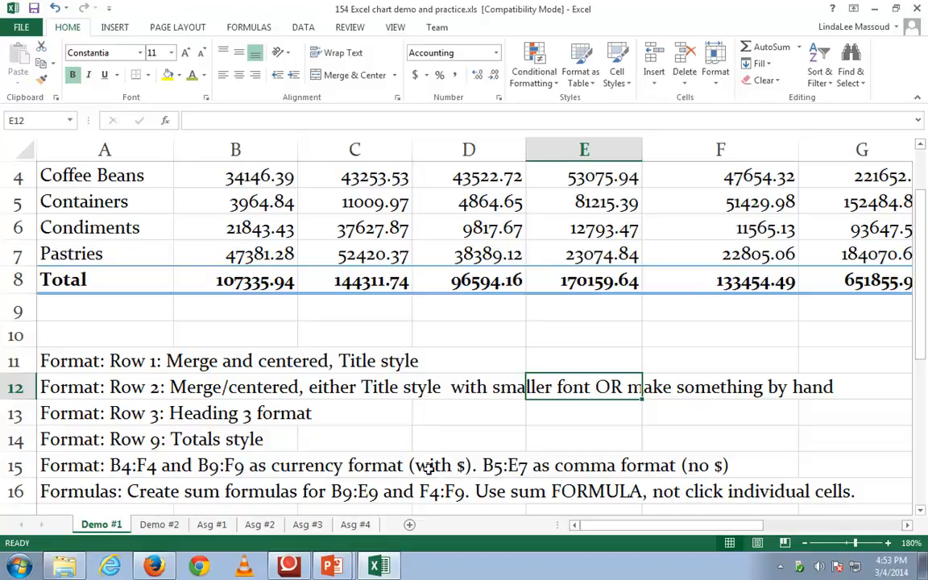
{"action": "scroll", "coordinate": [410, 302], "scroll_direction": "up", "scroll_amount": 1}
{"action": "left_click_drag", "start_coordinate": [253, 278], "coordinate": [846, 266]}
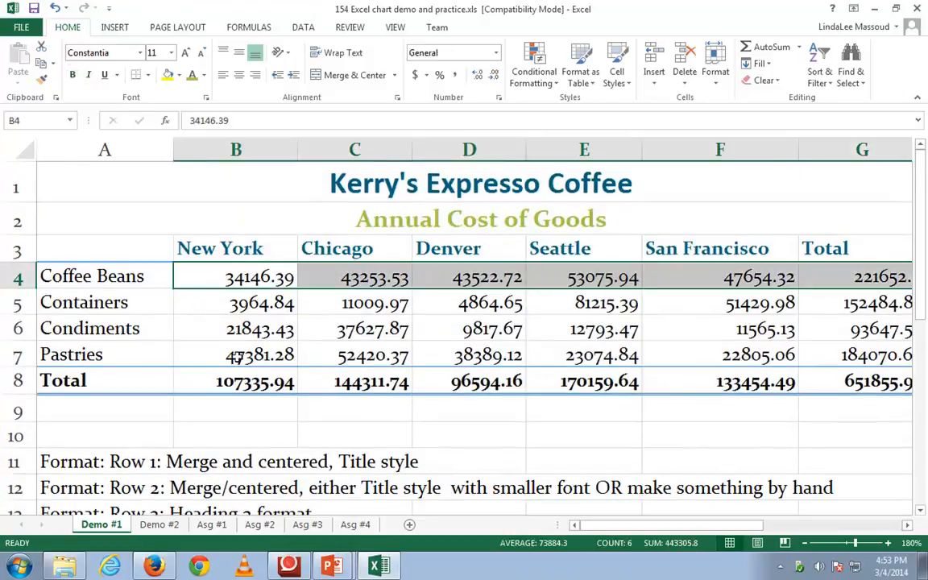
{"action": "left_click_drag", "start_coordinate": [252, 383], "coordinate": [829, 383]}
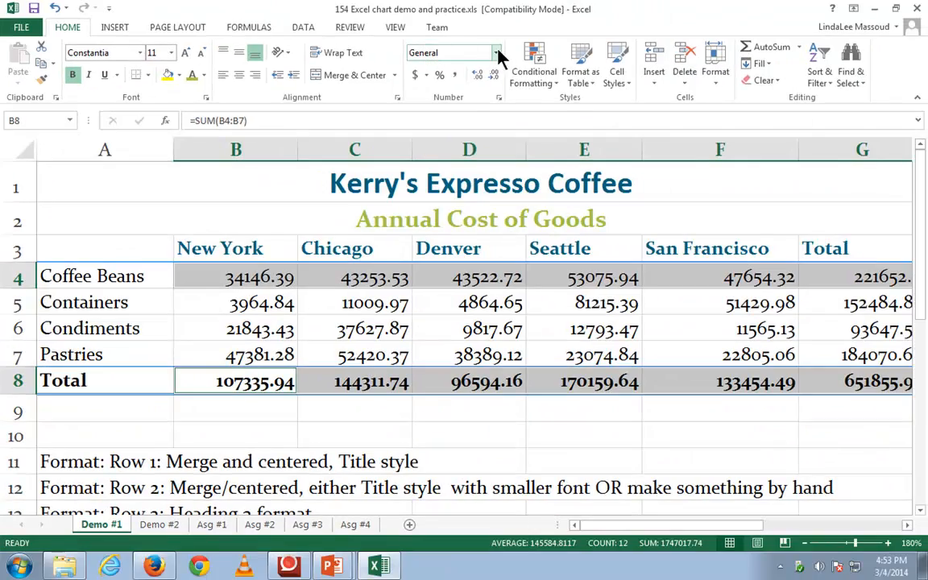
{"action": "left_click", "coordinate": [417, 79]}
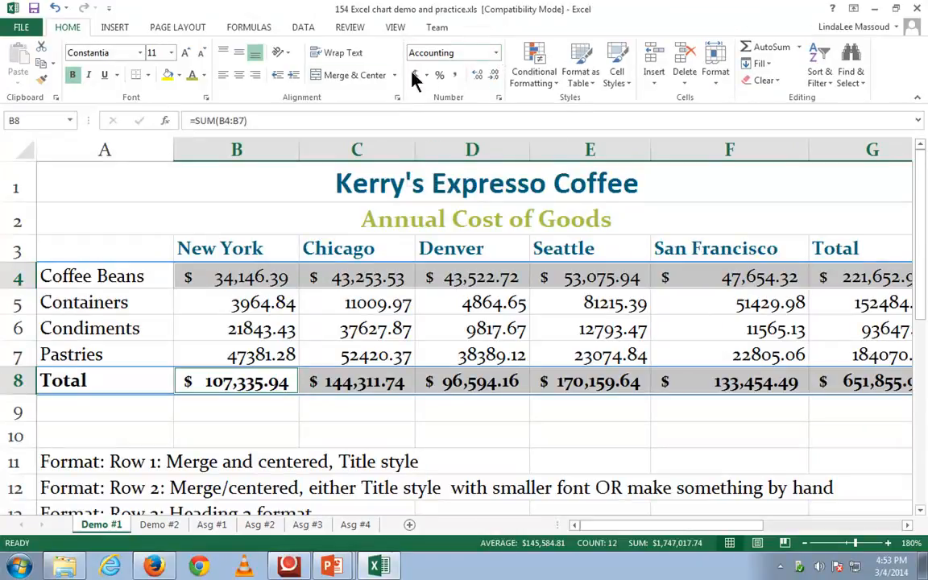
- Change the number format of the Coffee Beans values B4:G4 and the Total row values B8:G8 to Currency
{"action": "left_click", "coordinate": [496, 53]}
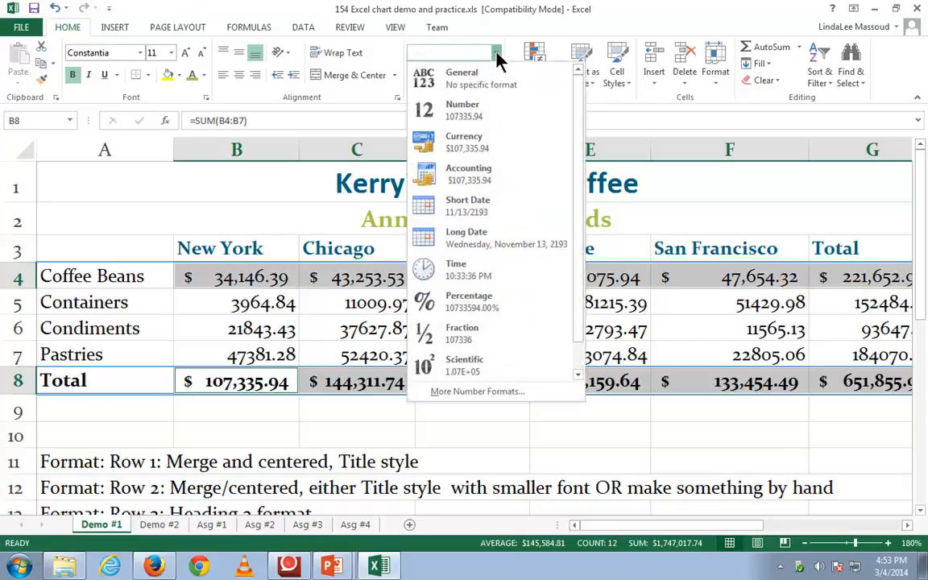
{"action": "left_click", "coordinate": [468, 152]}
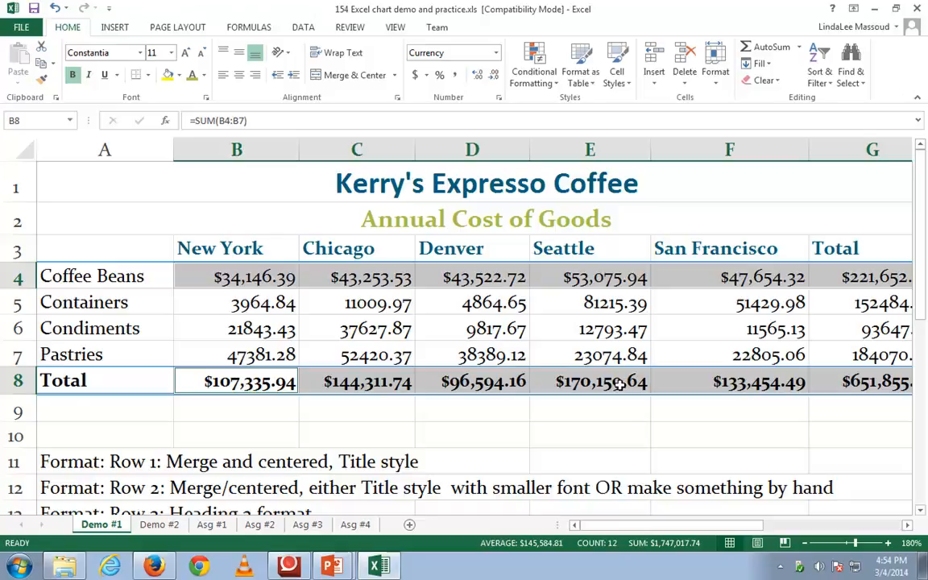
- Apply the Comma Style number format to the Containers, Condiments and Pastries values in B5:G7
{"action": "left_click_drag", "start_coordinate": [919, 263], "coordinate": [907, 338]}
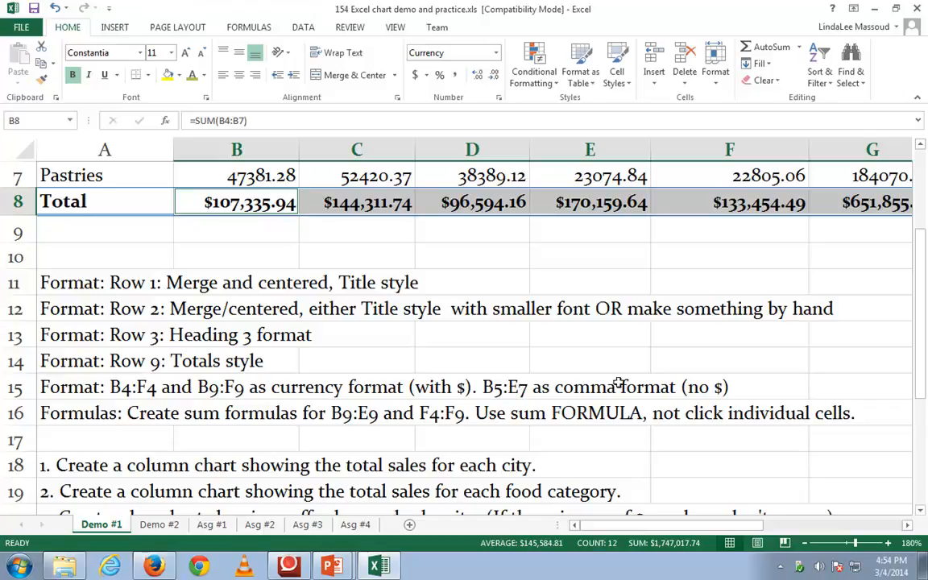
{"action": "scroll", "coordinate": [646, 292], "scroll_direction": "up", "scroll_amount": 2}
{"action": "scroll", "coordinate": [646, 232], "scroll_direction": "down", "scroll_amount": 1}
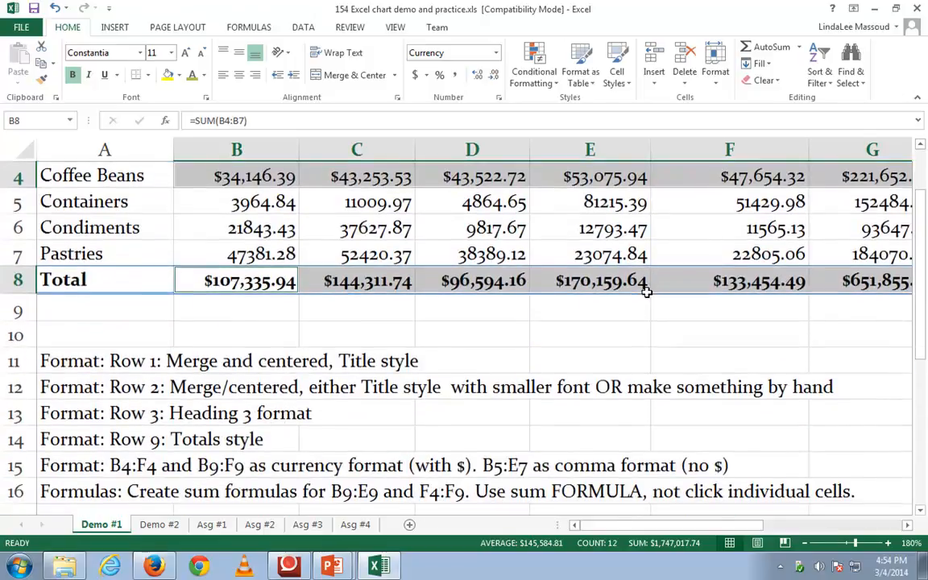
{"action": "left_click_drag", "start_coordinate": [225, 198], "coordinate": [848, 247]}
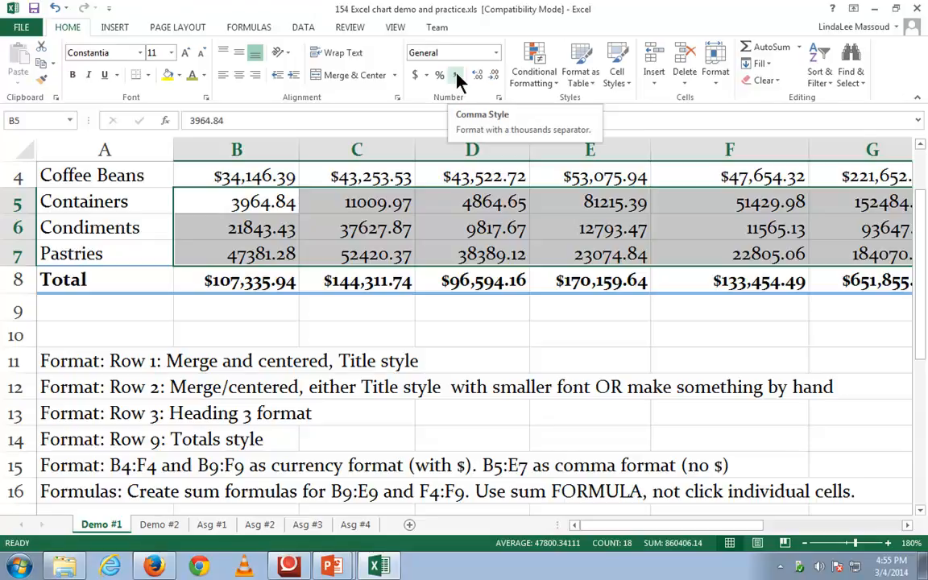
{"action": "left_click", "coordinate": [457, 77]}
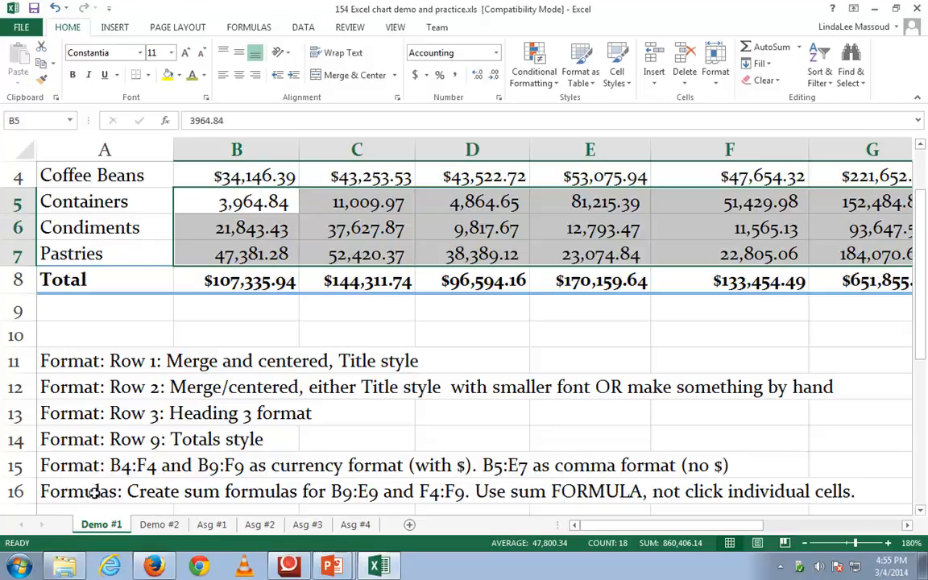
- Check the sum formula in the New York total cell B8 against the formula instruction in row 16
{"action": "left_click", "coordinate": [224, 281]}
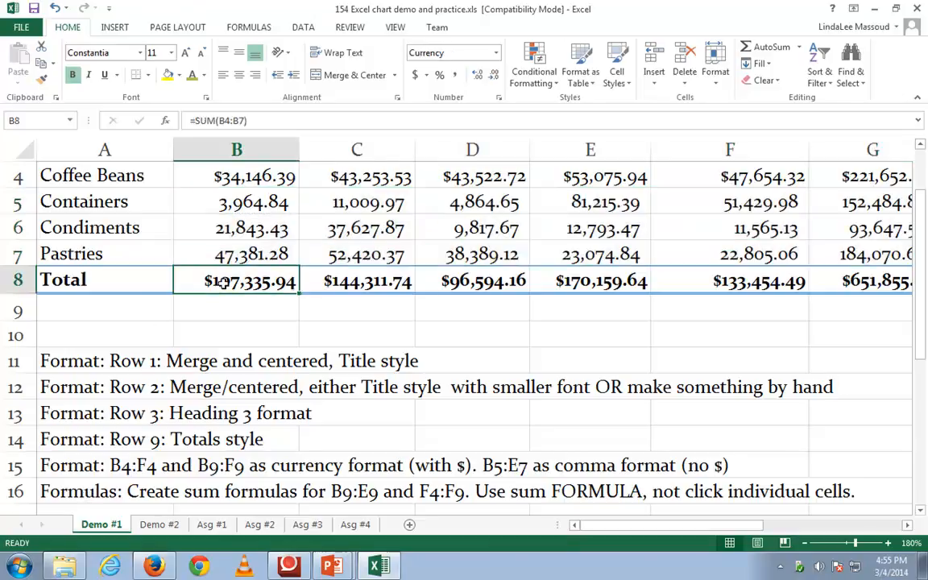